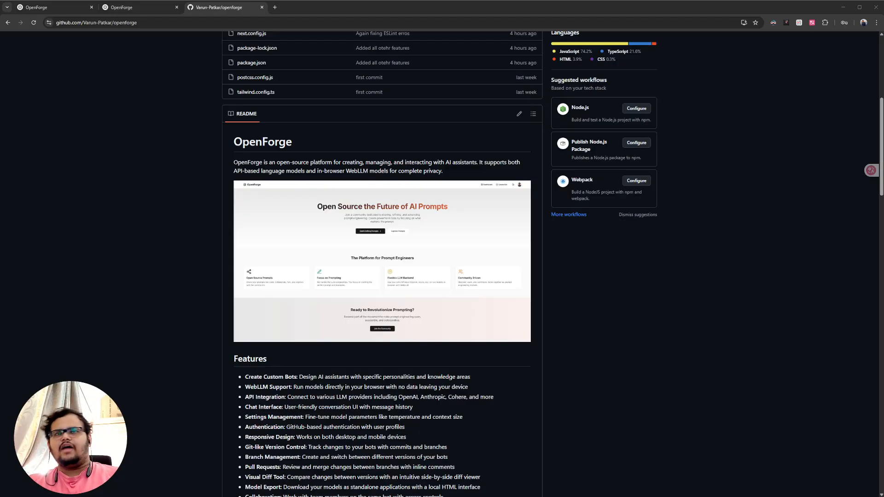
- View the deployed OpenForge homepage at openforge.vercel.app, check its address, and close the page
left_click(138, 8)
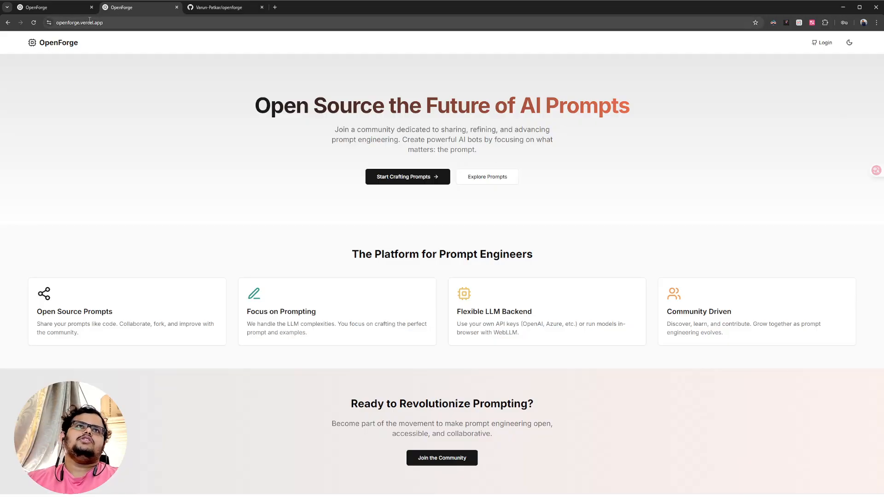
left_click(73, 24)
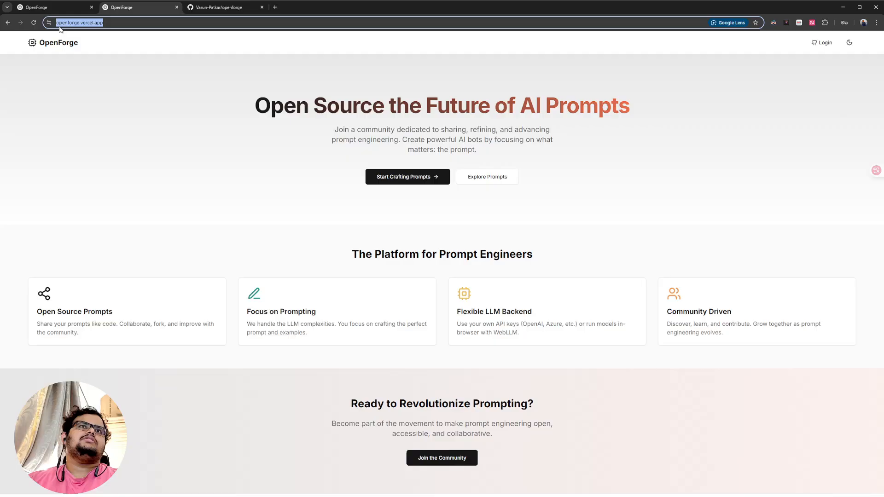
left_click(128, 123)
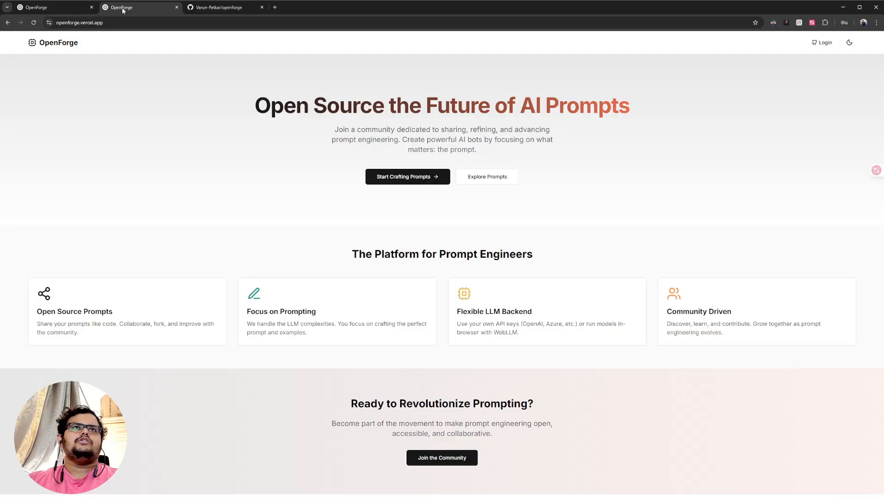
key("ctrl+w")
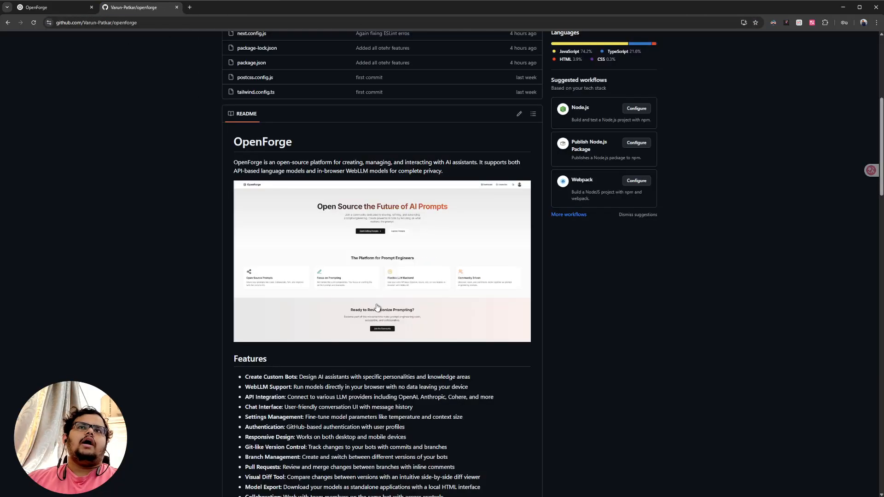
- Skim the features and setup instructions in the OpenForge repository README, then close the repository and return to the local site
scroll(166, 160, "down", 10)
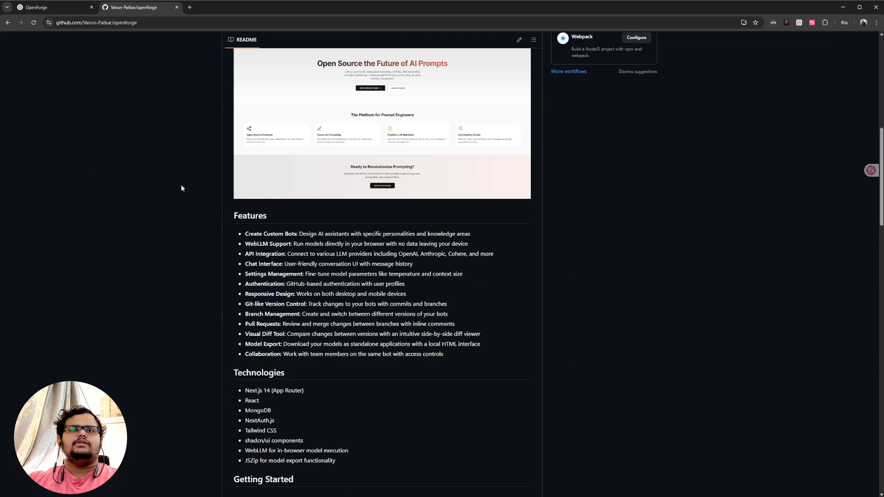
scroll(389, 256, "down", 13)
scroll(366, 284, "up", 8)
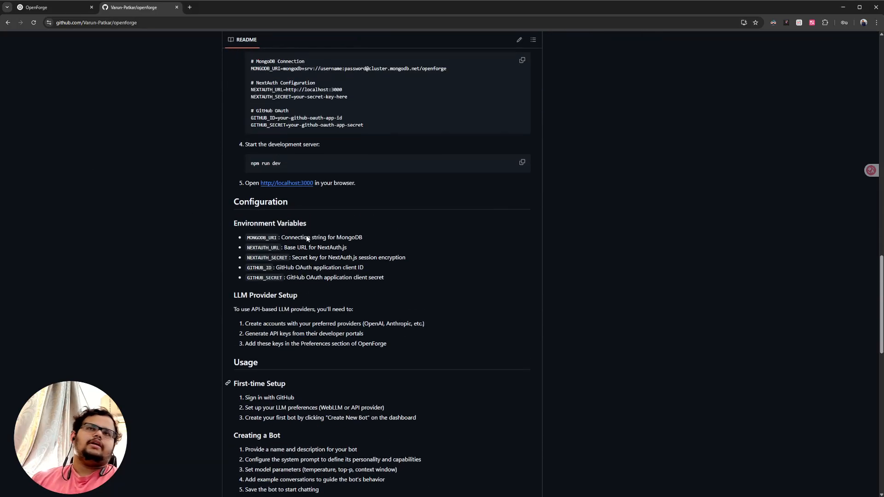
left_click(20, 11)
middle_click(138, 10)
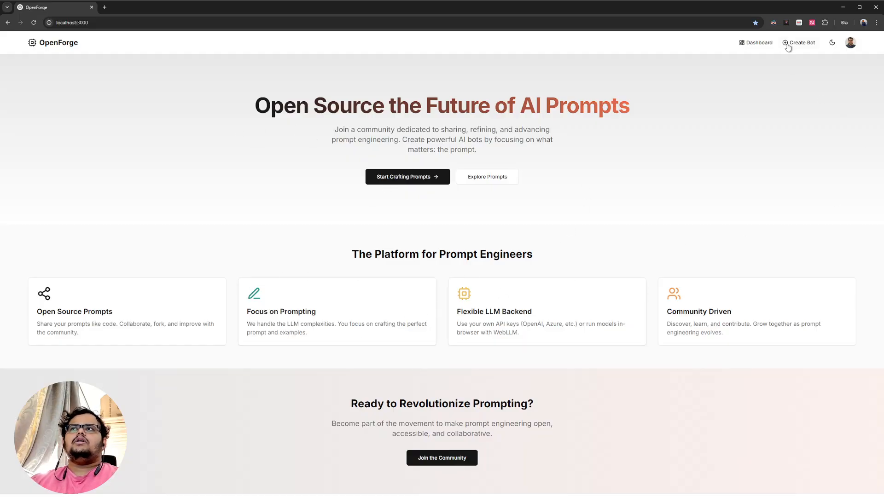
- Log out of the local OpenForge site and try to sign in with GitHub, returning to the login page
left_click(850, 43)
left_click(821, 103)
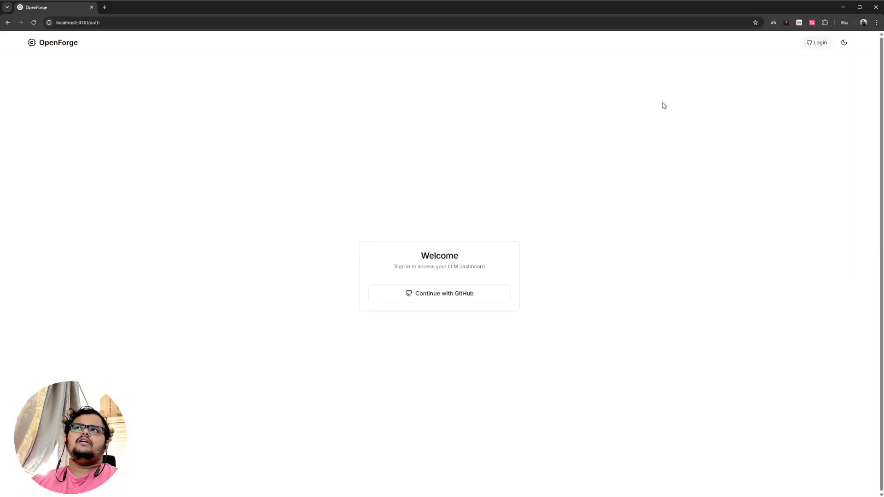
left_click(442, 291)
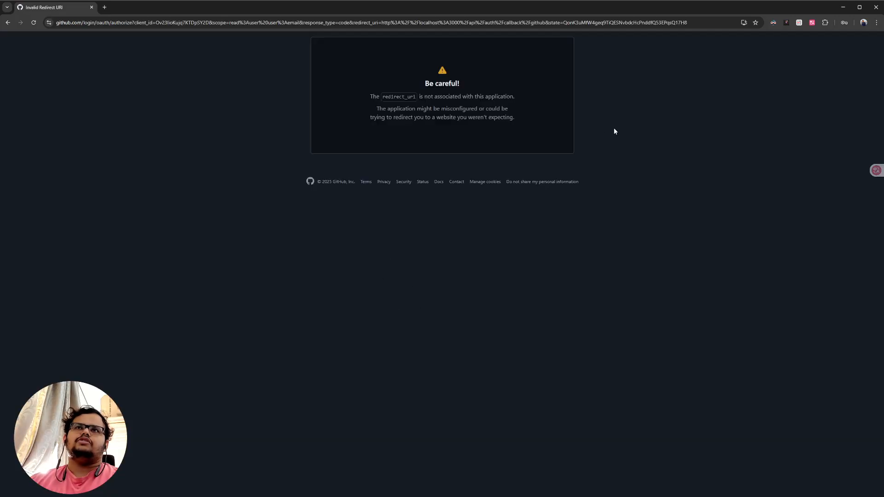
left_click(8, 22)
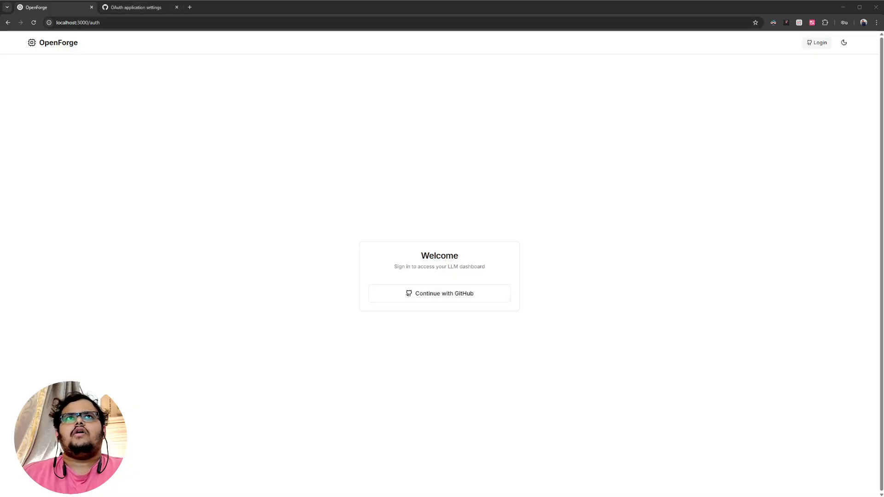
- Sign in to the local OpenForge site with GitHub
left_click(133, 7)
left_click(43, 8)
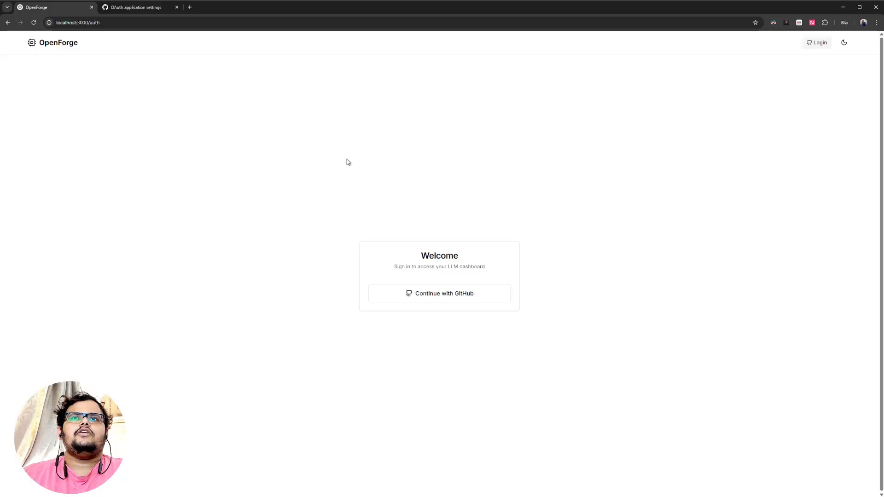
left_click(492, 299)
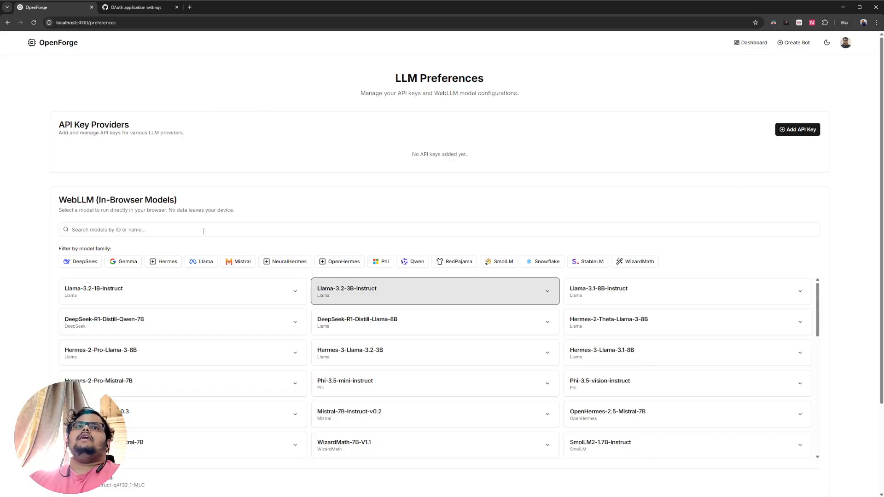
- Review the provider choices in the new API key form and close it without adding a key
left_click(803, 131)
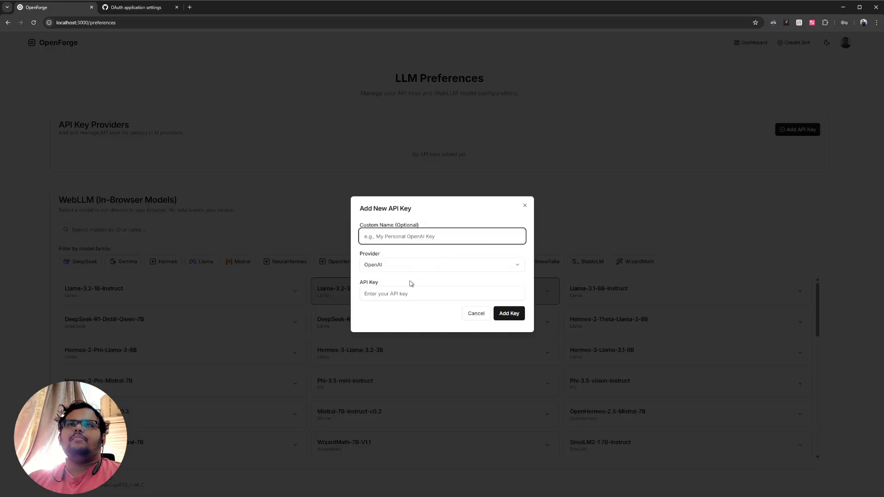
left_click(407, 265)
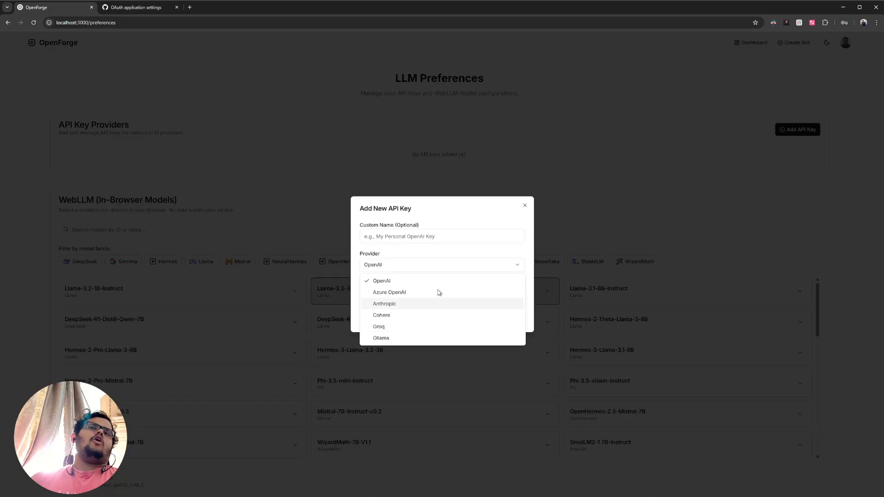
left_click(473, 250)
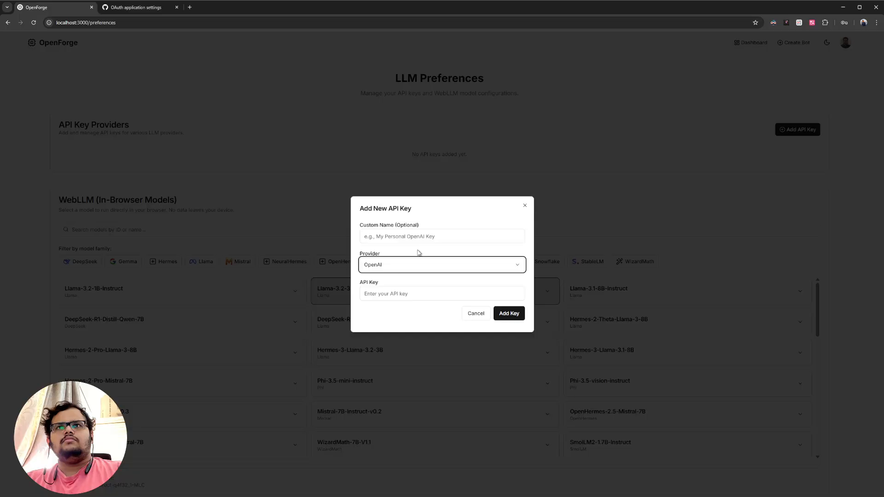
left_click(524, 205)
- Look up WebLLM in a new browser tab and open its homepage at webllm.mlc.ai
scroll(102, 159, "down", 3)
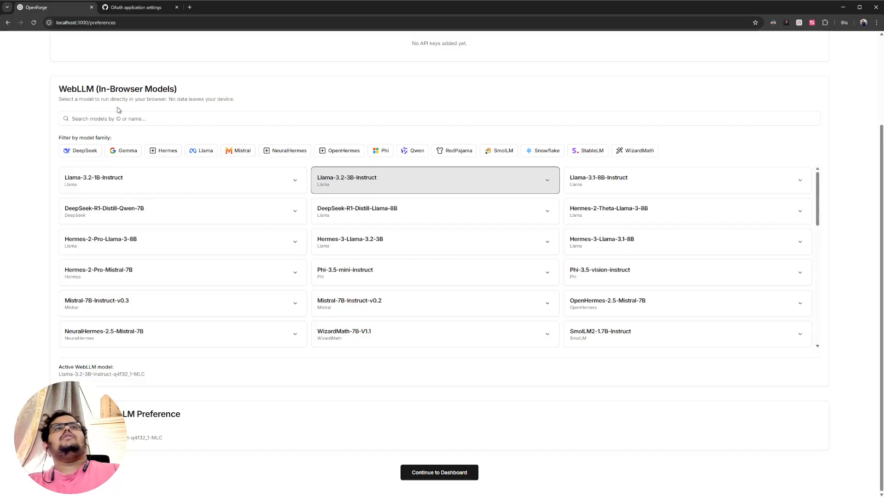
key("ctrl+t")
type("web")
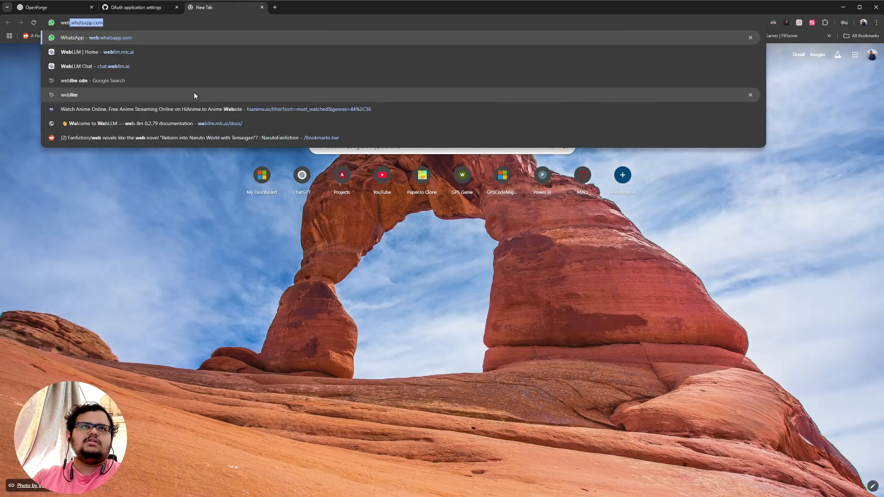
type("llm cdn")
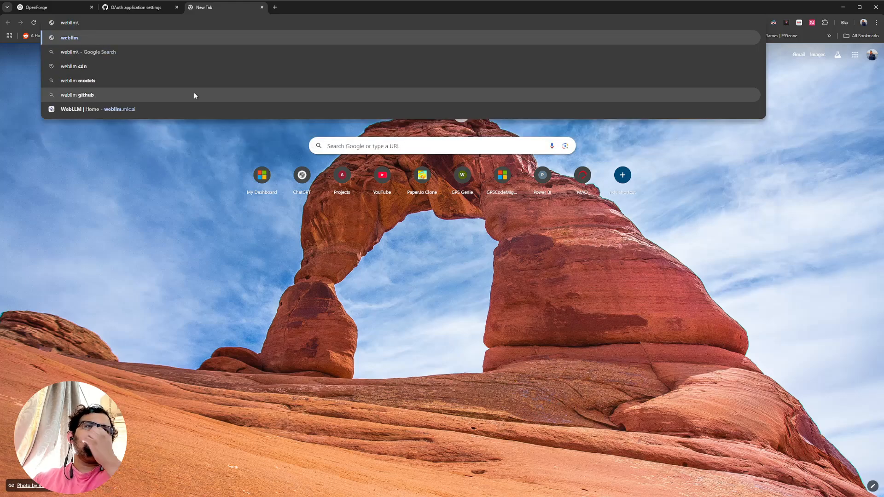
key("Down")
key("Down")
key("Down")
key("Return")
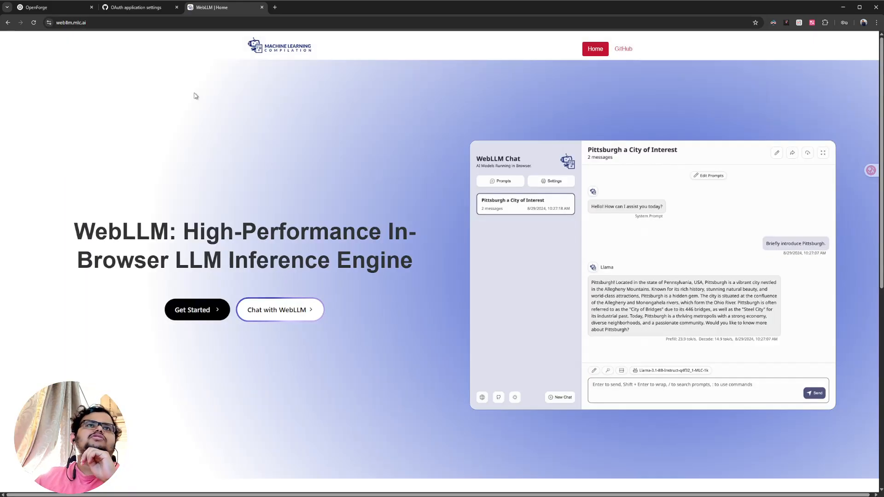
- Open WebLLM Chat, view its model selection list, and close the site to return to OpenForge's LLM preferences
left_click(275, 318)
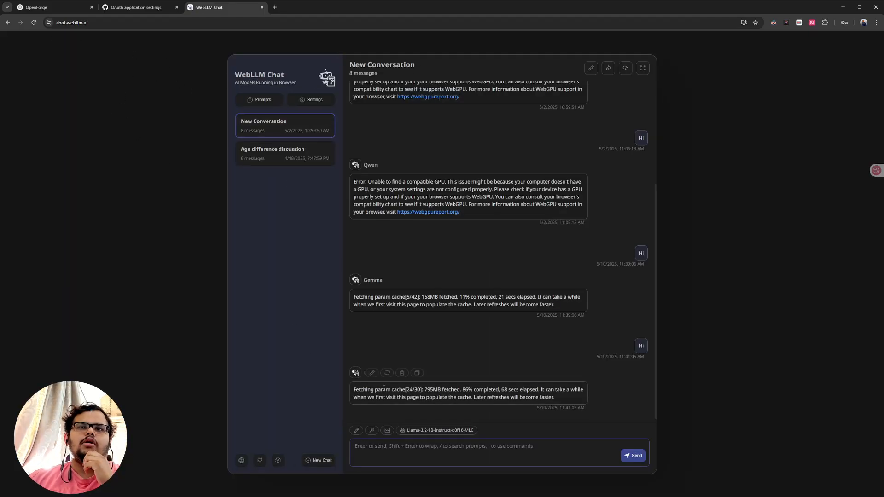
left_click(454, 431)
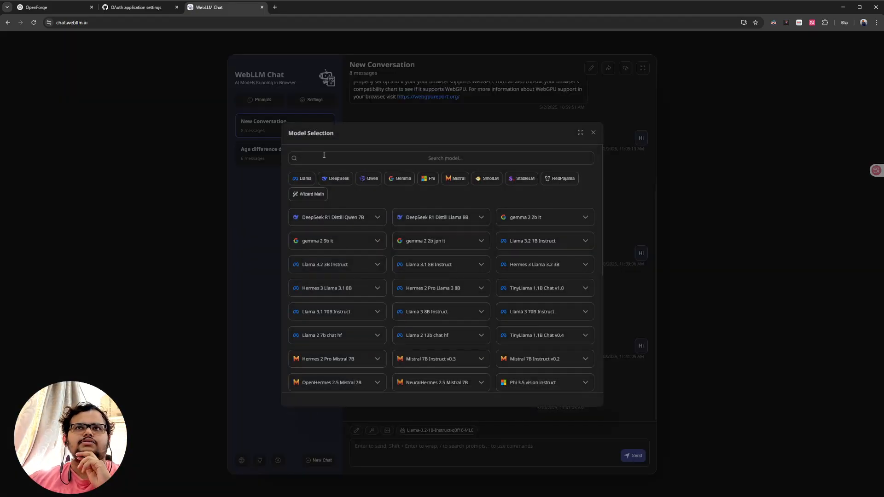
middle_click(201, 5)
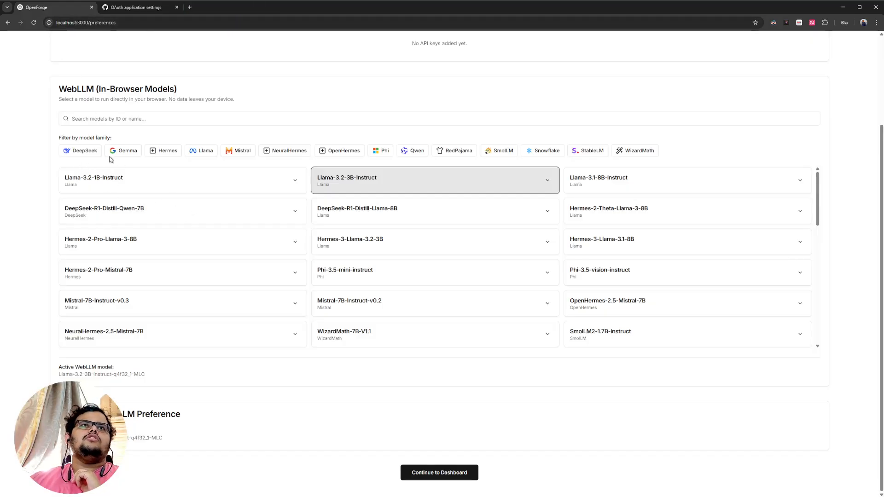
- Try the DeepSeek, Gemma and Hermes family filters on the WebLLM models and leave only the Llama filter applied
left_click(82, 150)
left_click(122, 266)
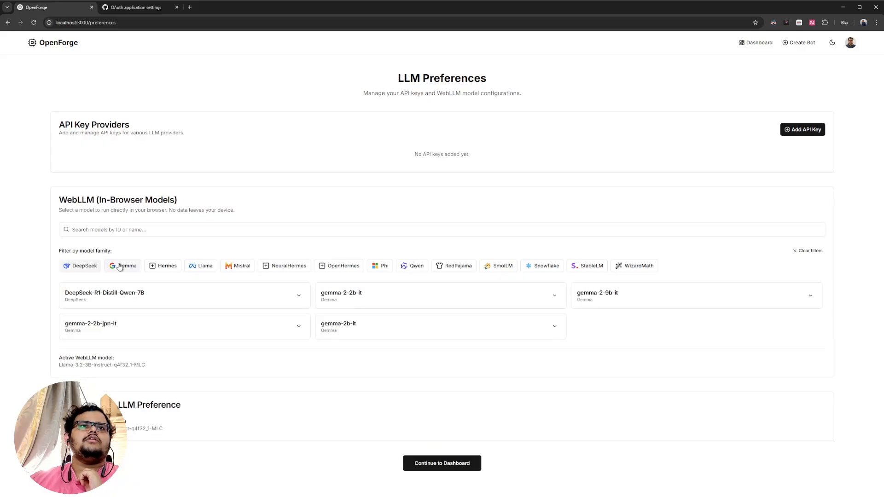
left_click(164, 267)
left_click(193, 268)
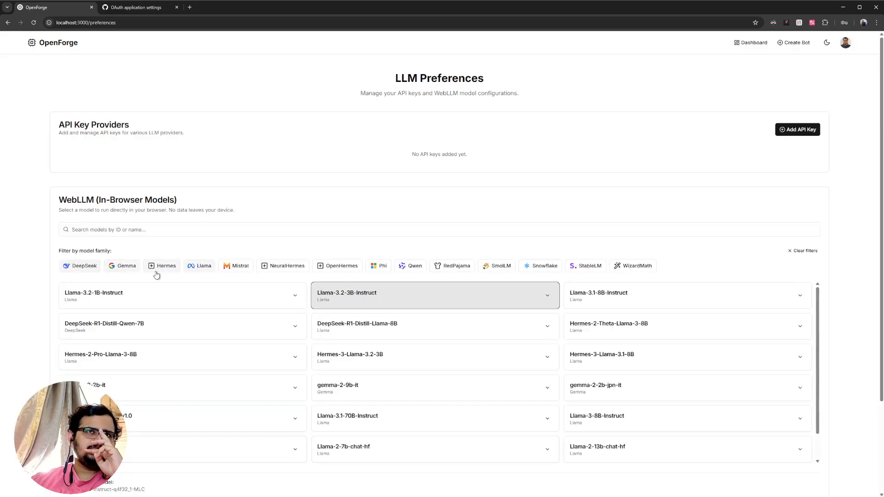
left_click(132, 270)
left_click(90, 270)
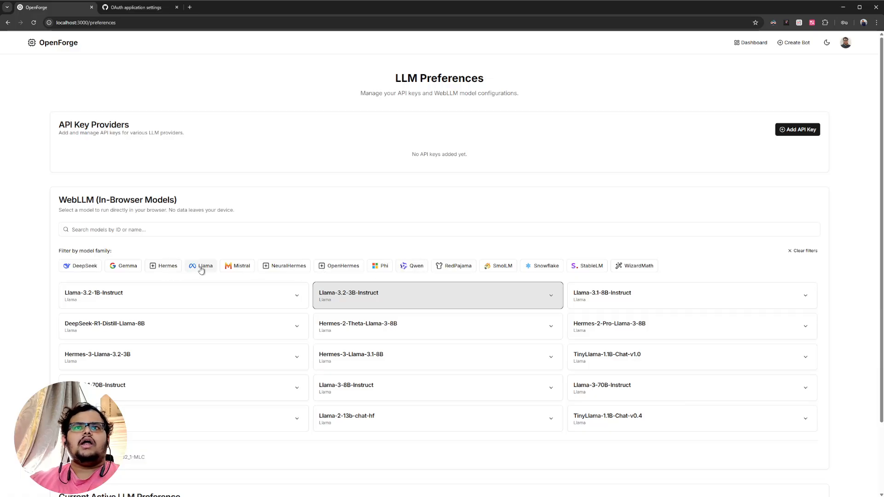
- Inspect the Llama-3.2-3B-Instruct model's variants and the current active LLM preference
left_click(550, 295)
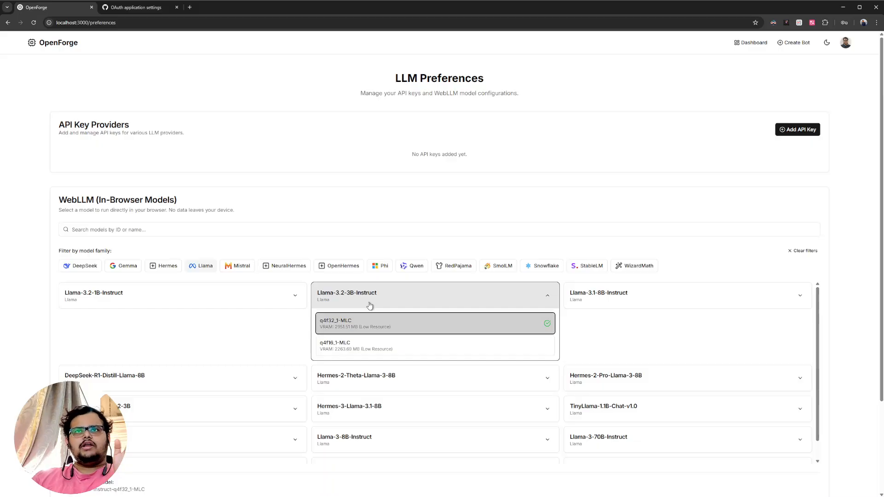
left_click(546, 296)
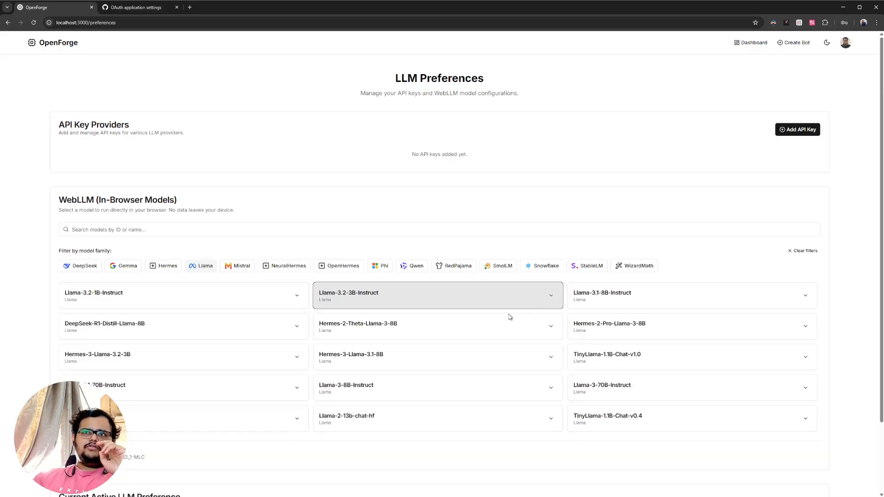
scroll(546, 297, "down", 2)
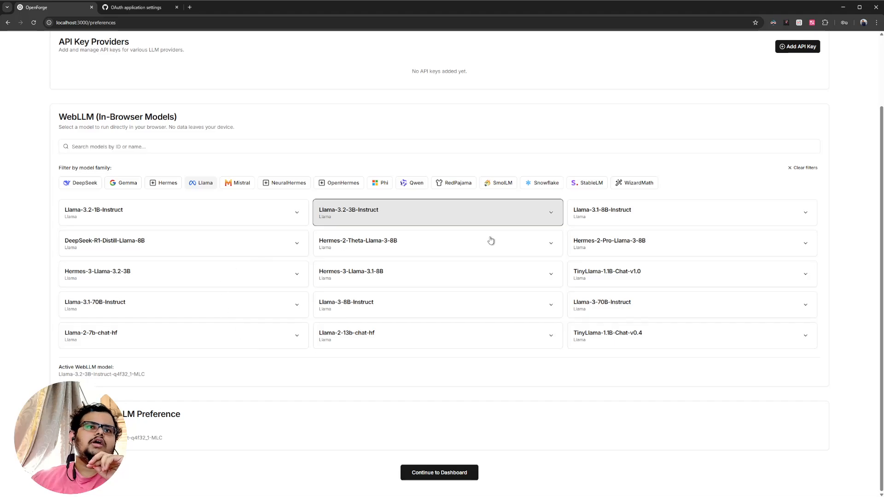
left_click(387, 213)
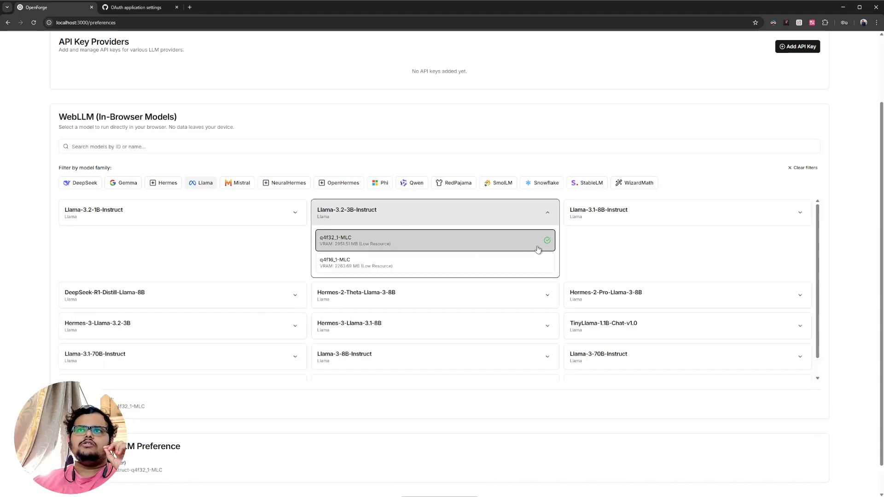
left_click(546, 214)
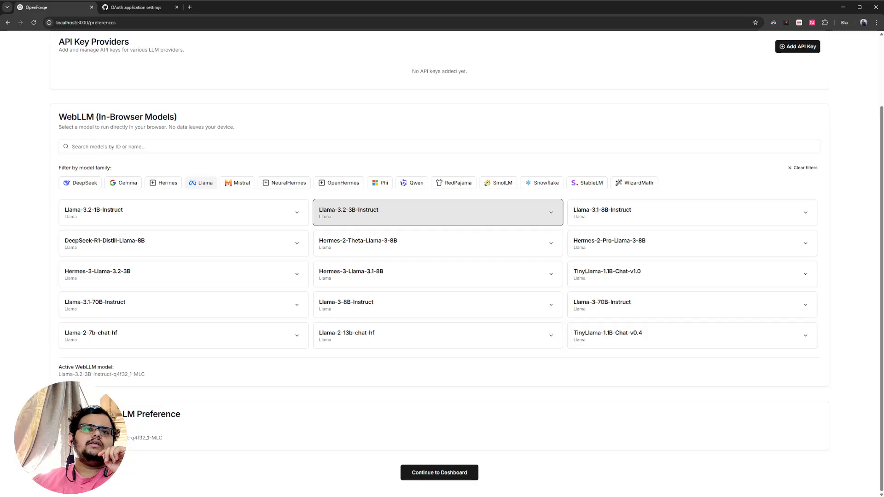
left_click_drag(60, 412, 204, 442)
left_click(195, 445)
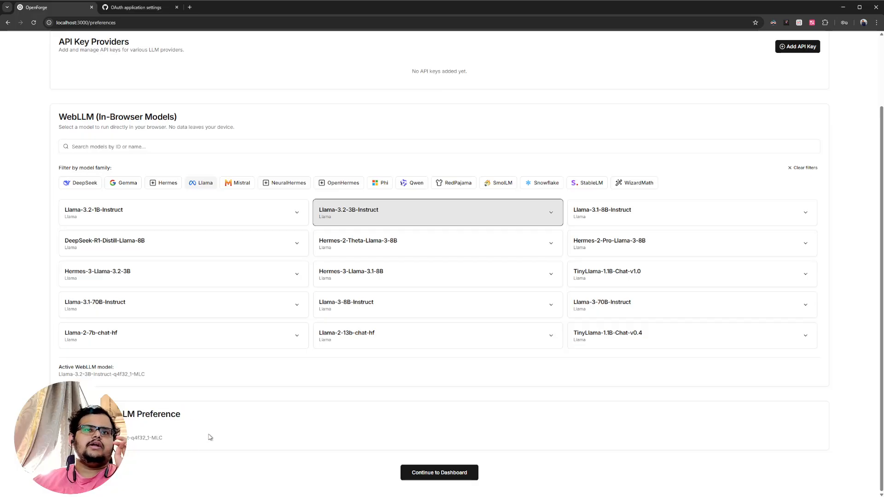
- Continue from the LLM preferences to the dashboard and start creating the first bot
left_click(436, 474)
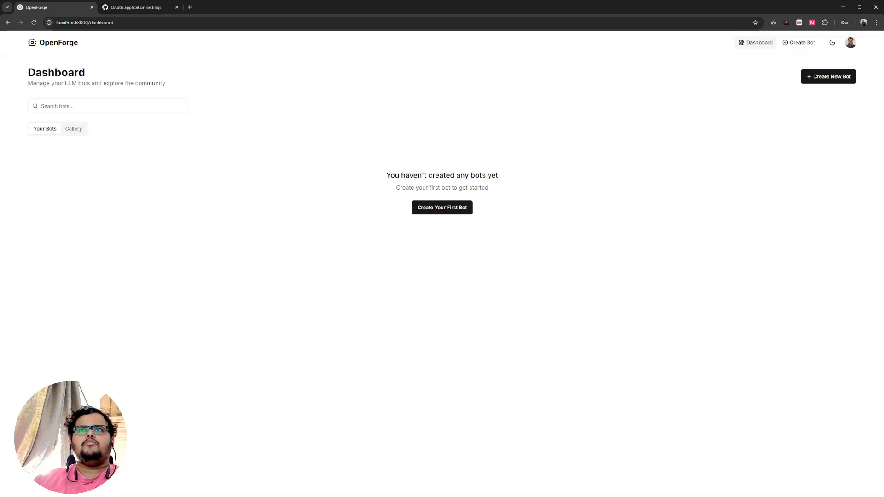
left_click(428, 207)
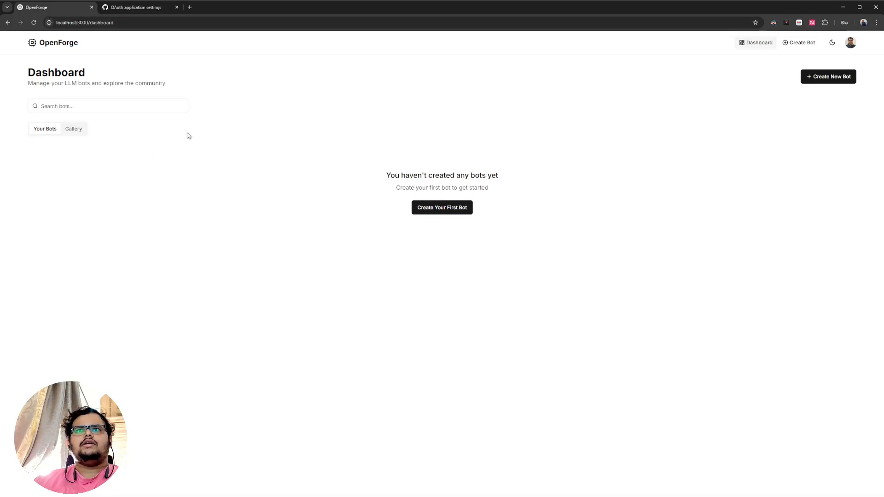
left_click(147, 125)
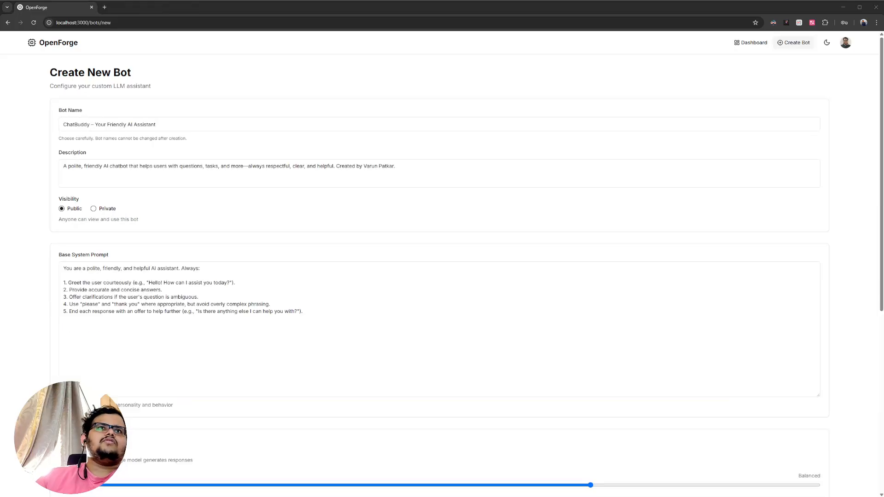
left_click_drag(154, 124, 63, 125)
left_click_drag(64, 125, 203, 134)
left_click(126, 137)
left_click(65, 126)
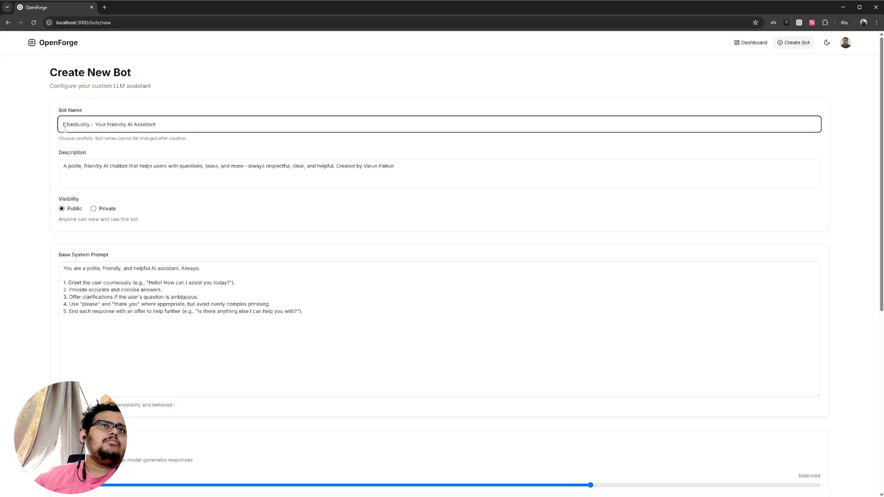
- Review the new bot's name and description and compare the Private and Public visibility options, leaving Public selected
left_click(209, 136)
left_click_drag(195, 129, 10, 137)
left_click(91, 124)
left_click_drag(74, 167, 416, 167)
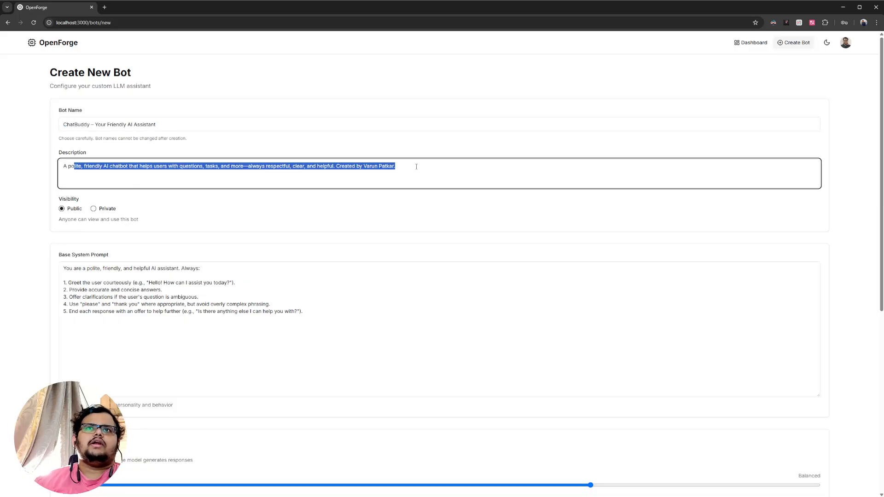
left_click(113, 184)
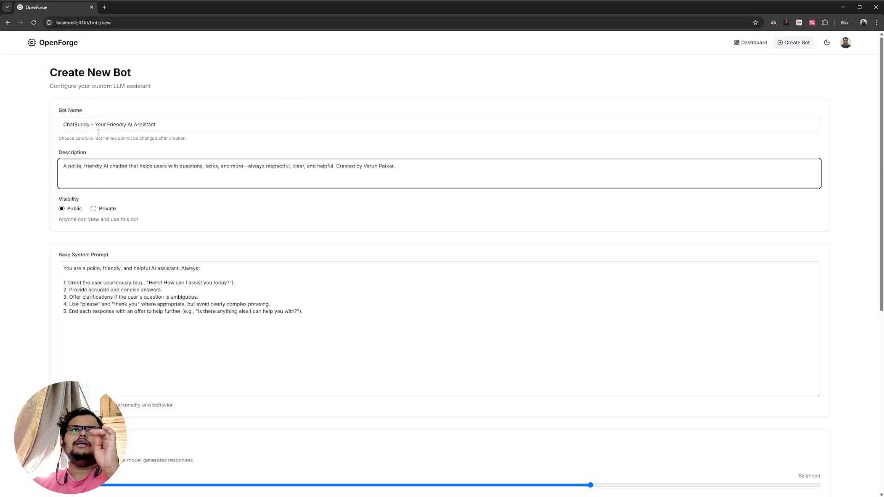
left_click(94, 209)
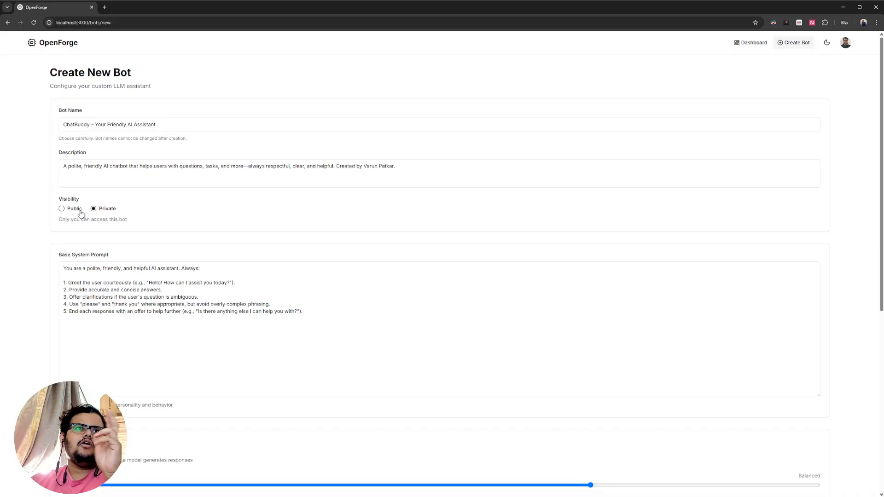
left_click(61, 209)
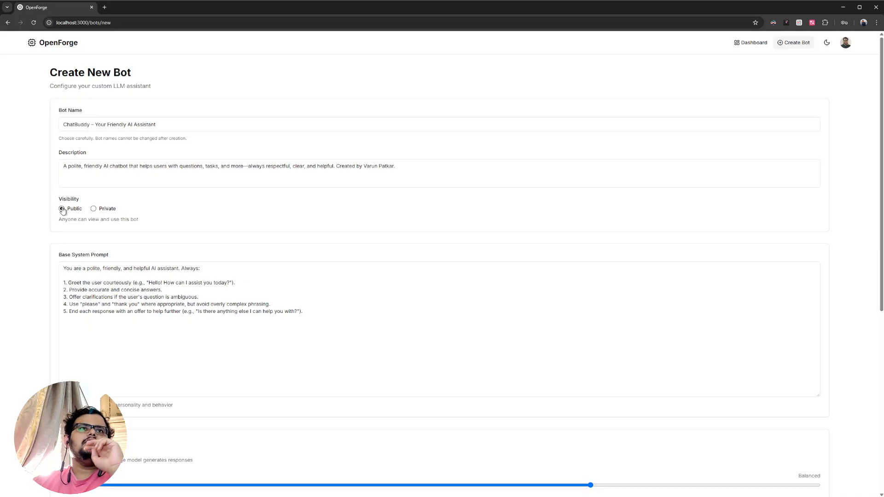
- Read through the base system prompt's opening sentence and its five numbered behaviour rules
scroll(18, 184, "down", 4)
left_click(79, 144)
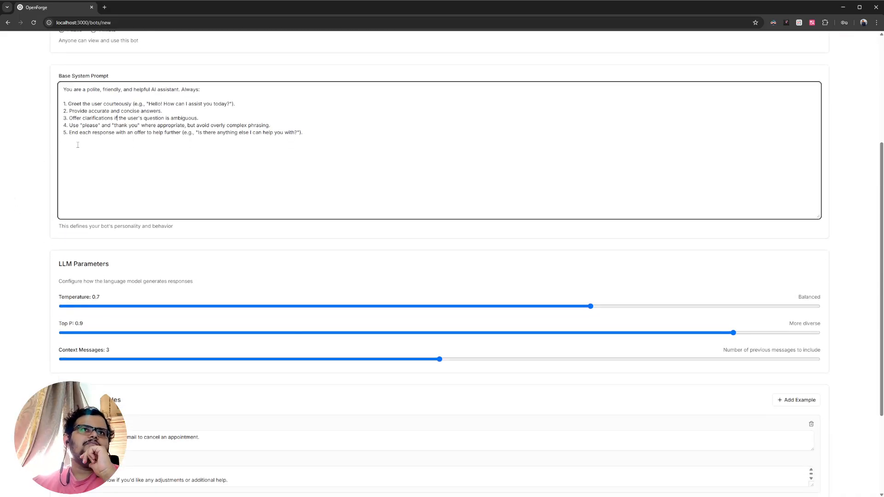
scroll(153, 204, "up", 1)
left_click_drag(64, 132, 223, 138)
left_click(347, 191)
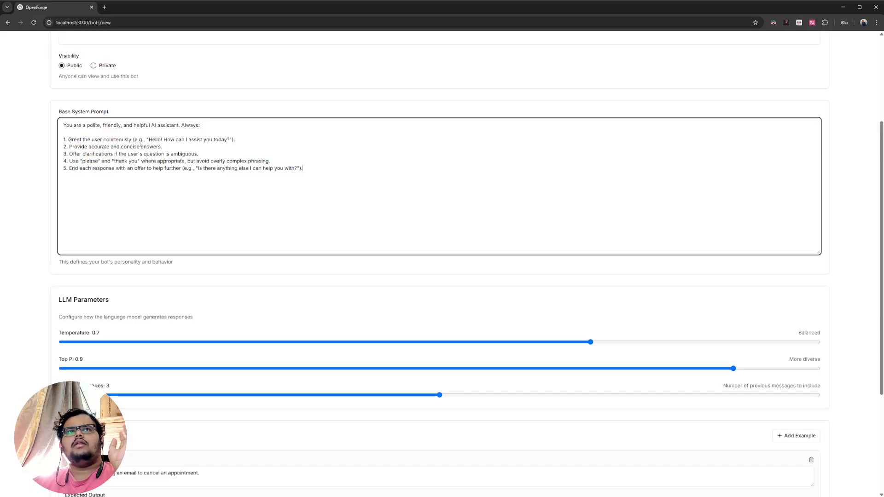
left_click_drag(101, 161, 100, 169)
left_click(83, 132)
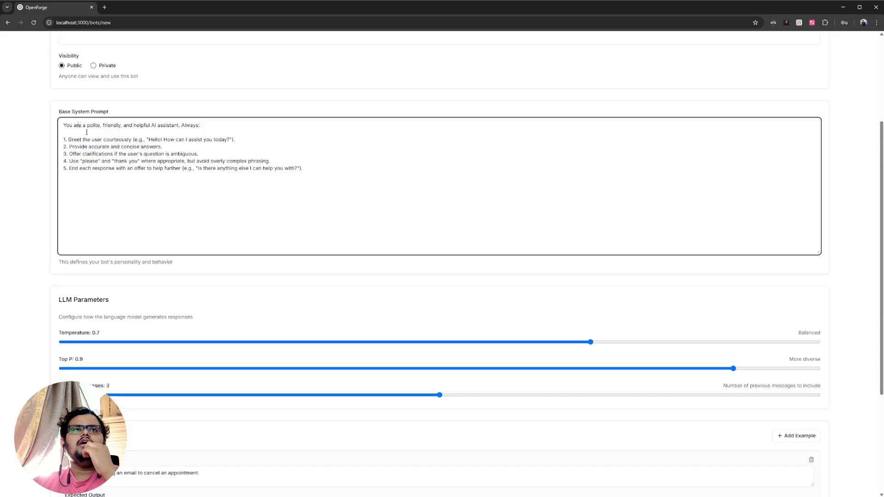
left_click_drag(203, 168, 375, 250)
left_click(202, 169)
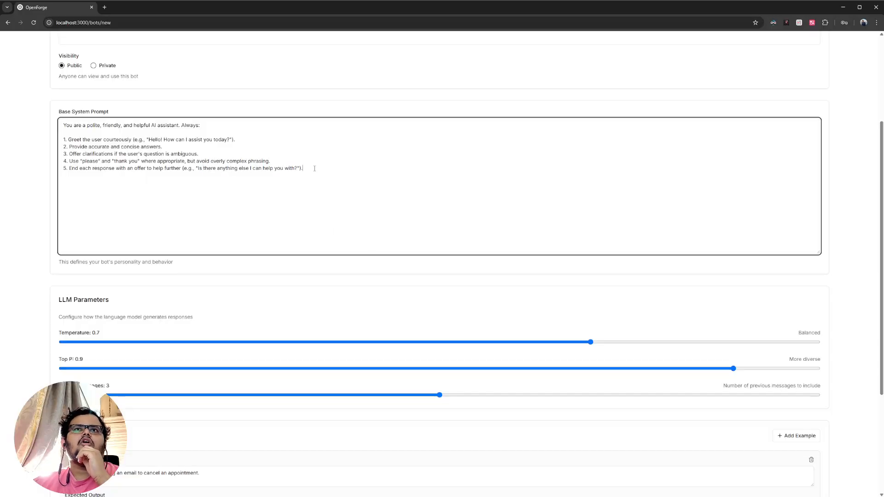
left_click_drag(314, 168, 152, 132)
left_click(142, 202)
- Set the number of context messages in the bot's LLM parameters to 2
scroll(169, 329, "down", 3)
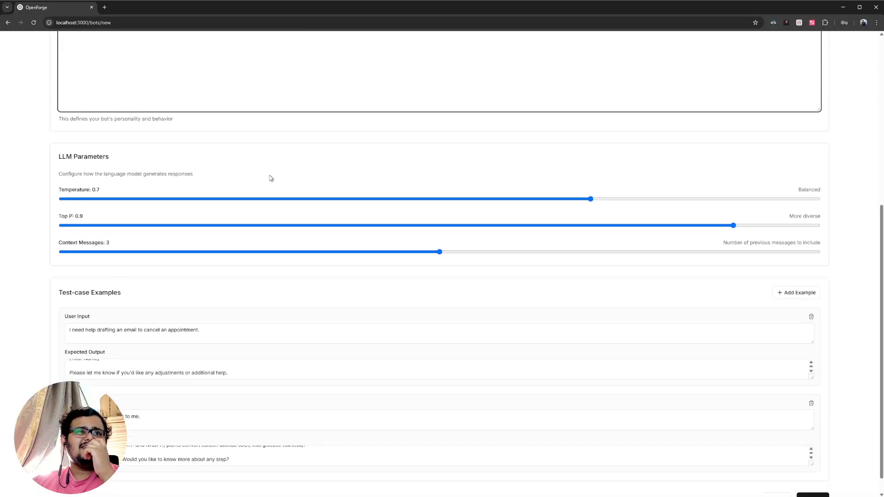
left_click(85, 192)
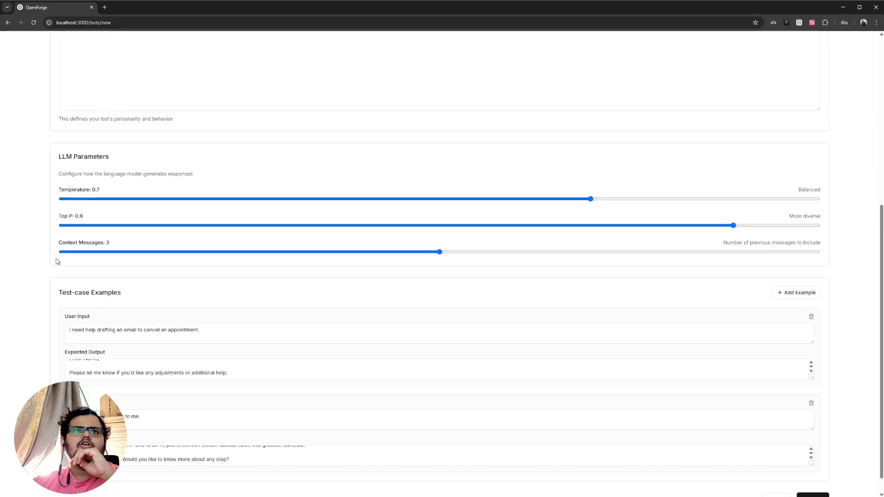
left_click_drag(439, 252, 342, 255)
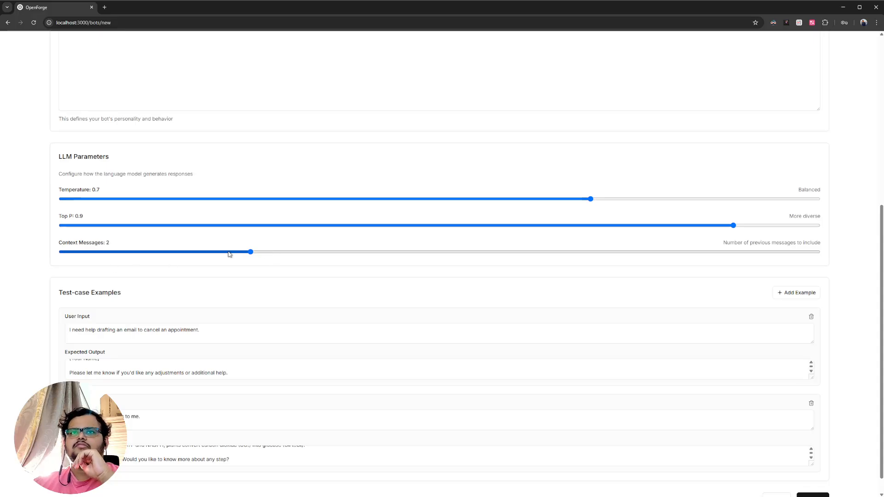
- Enlarge the expected output fields of both test-case examples and review the appointment email and photosynthesis texts
scroll(416, 365, "down", 1)
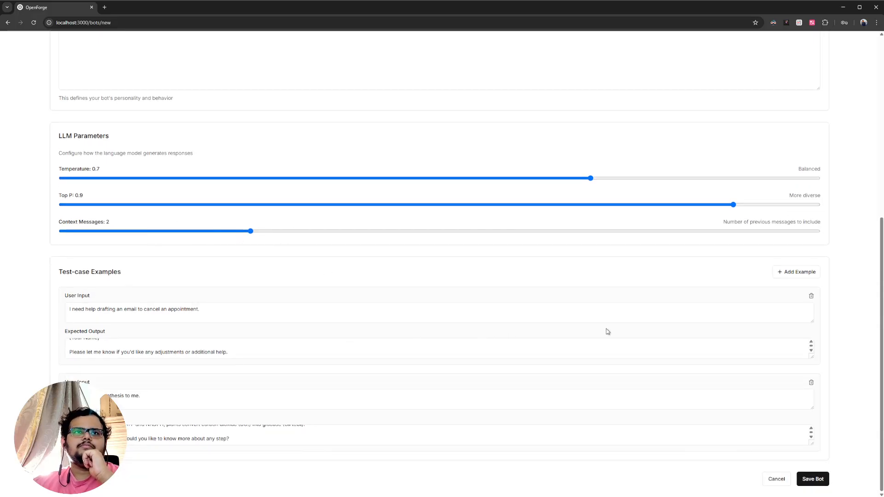
left_click_drag(811, 357, 811, 413)
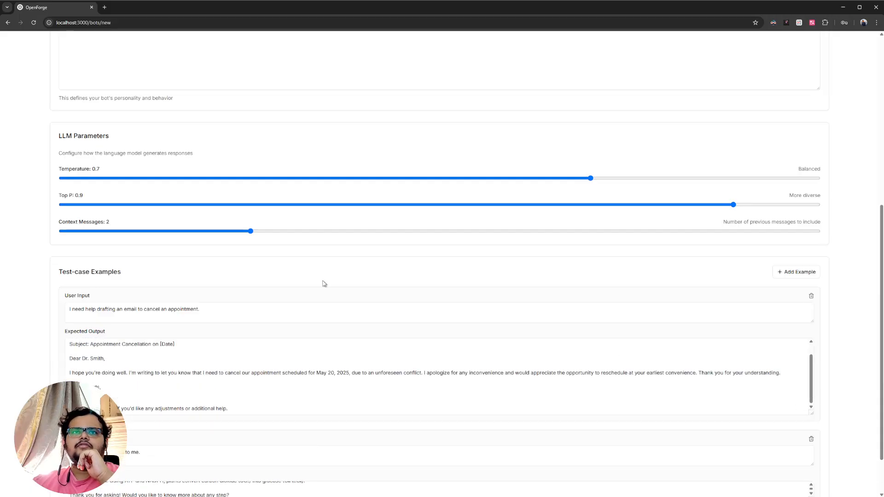
left_click(147, 296)
scroll(147, 297, "down", 1)
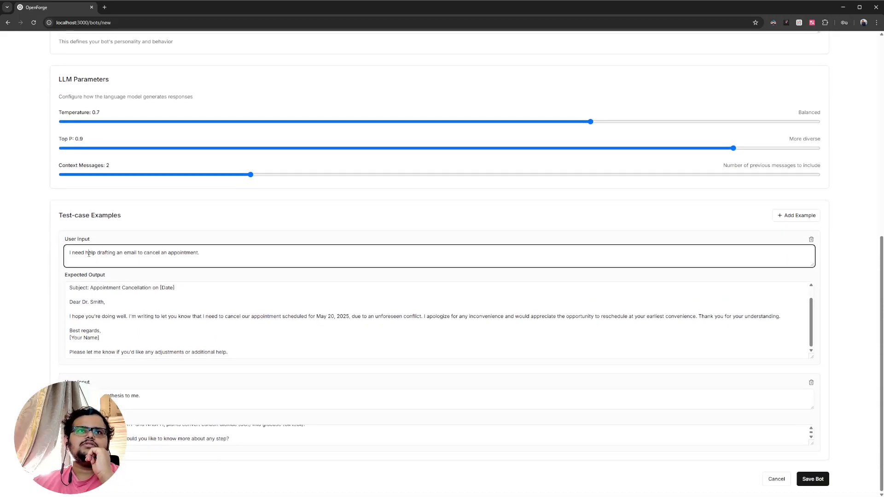
left_click(196, 302)
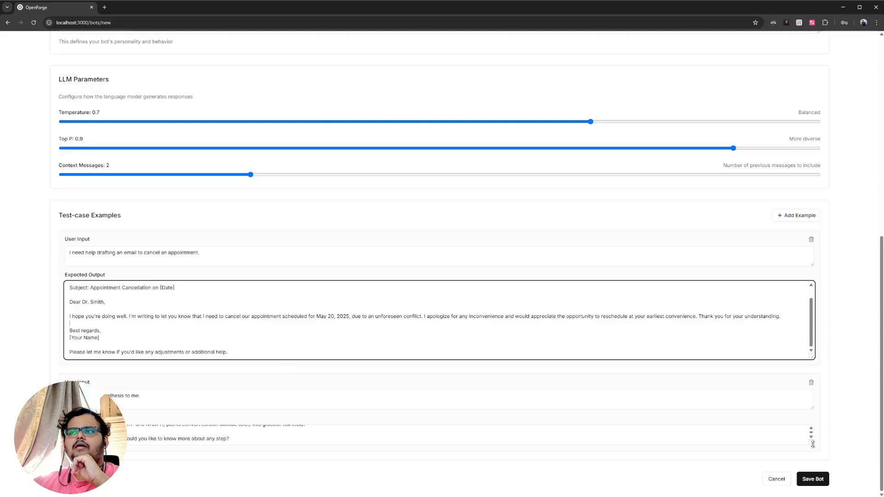
left_click_drag(812, 444, 821, 490)
scroll(270, 325, "down", 1)
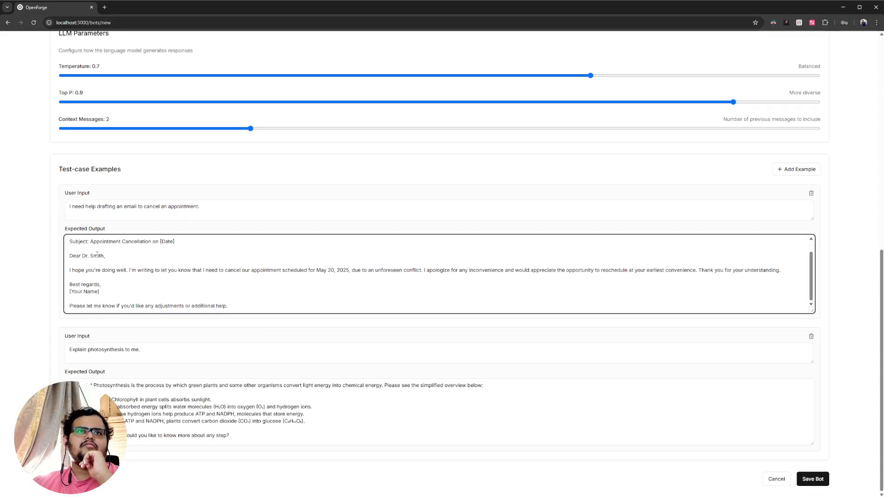
- Save the new ChatBuddy bot and check the creator line on its page
left_click(813, 478)
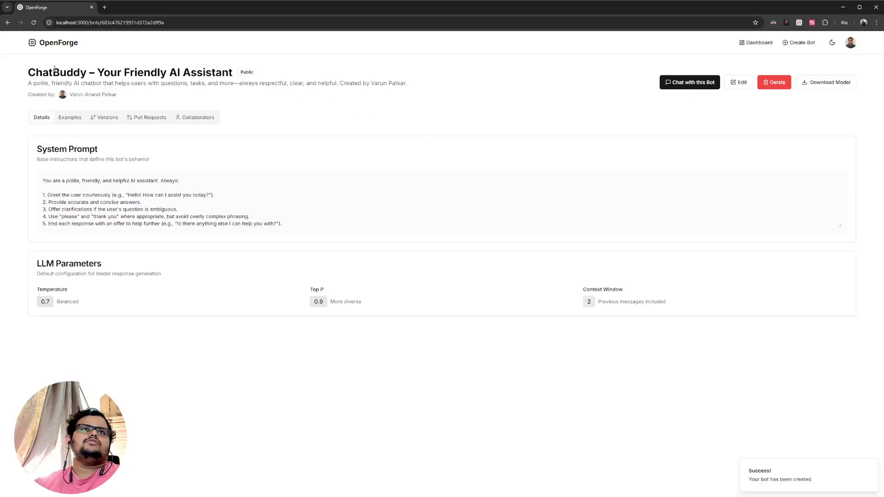
left_click_drag(27, 92, 127, 96)
left_click(298, 161)
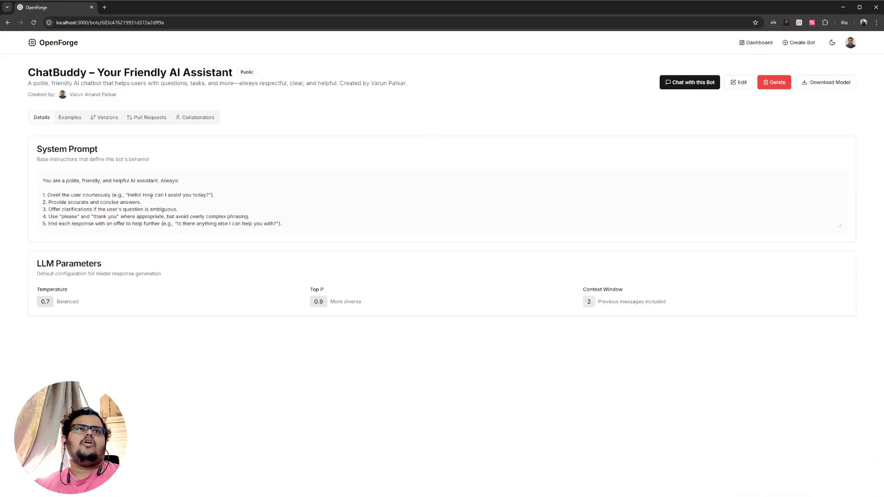
- Look through the saved bot's details, version control and test-case examples sections
left_click(69, 117)
left_click(41, 118)
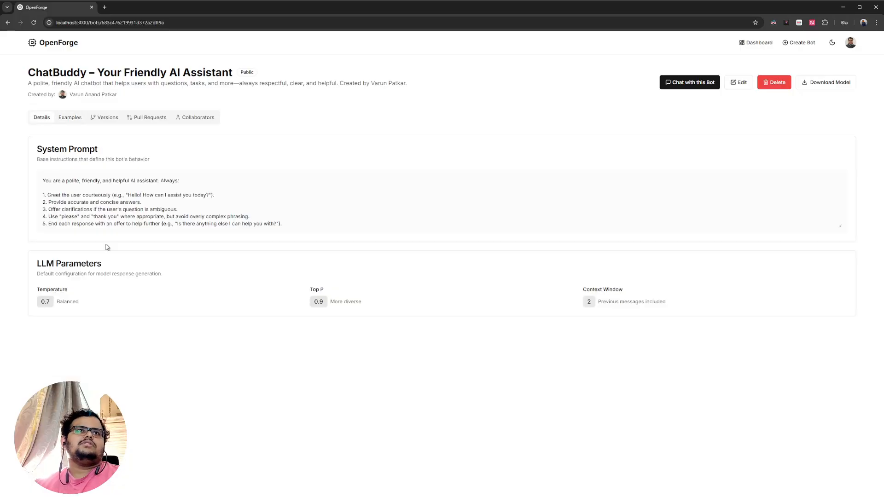
left_click(99, 118)
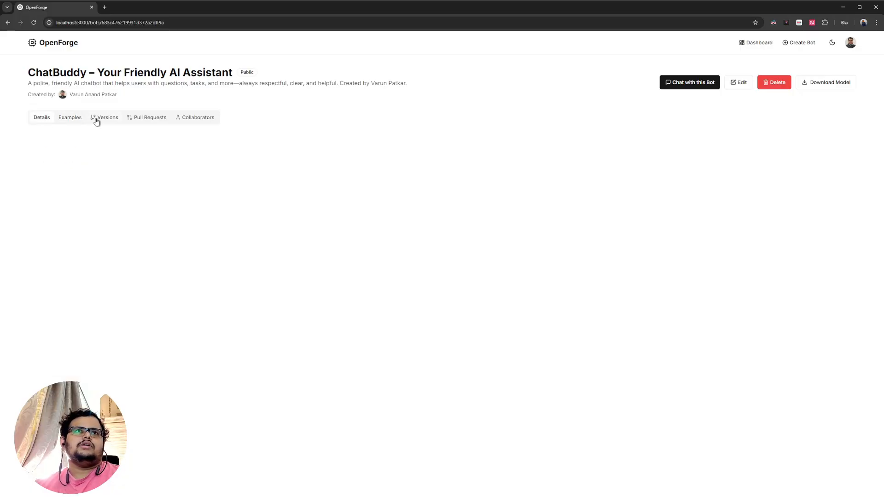
left_click(60, 117)
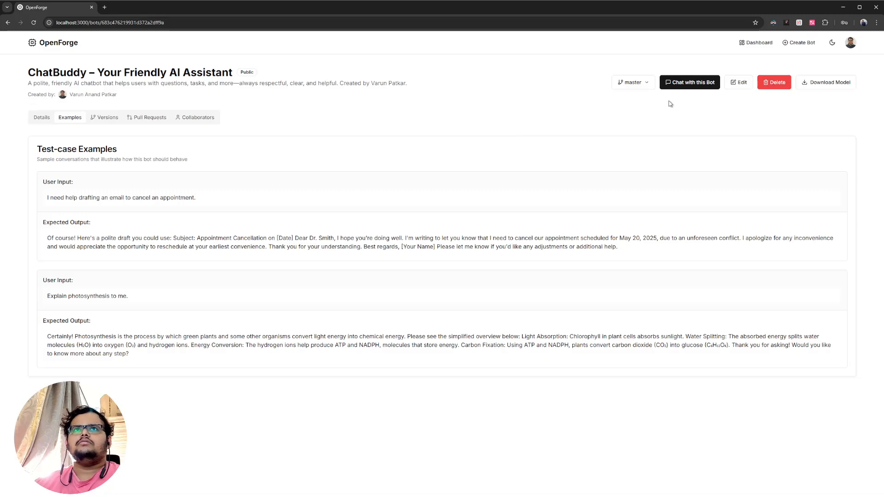
- Start a chat with the ChatBuddy bot from its bot page
left_click(676, 84)
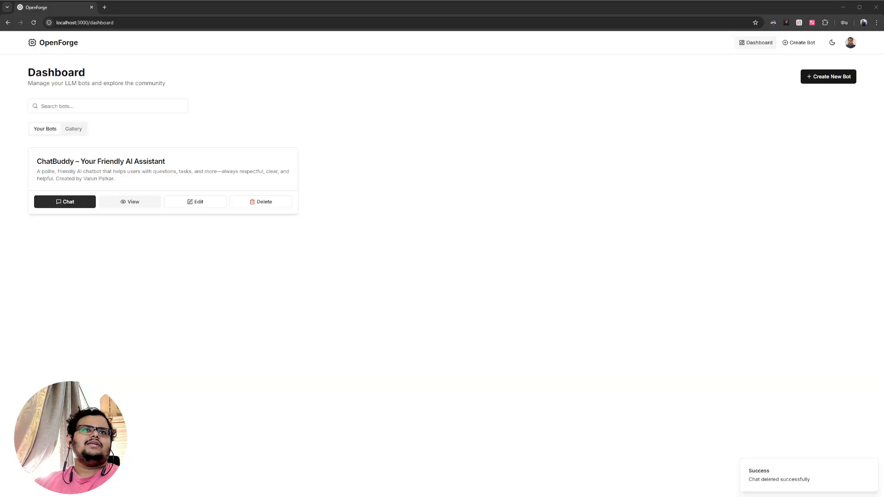
left_click(140, 202)
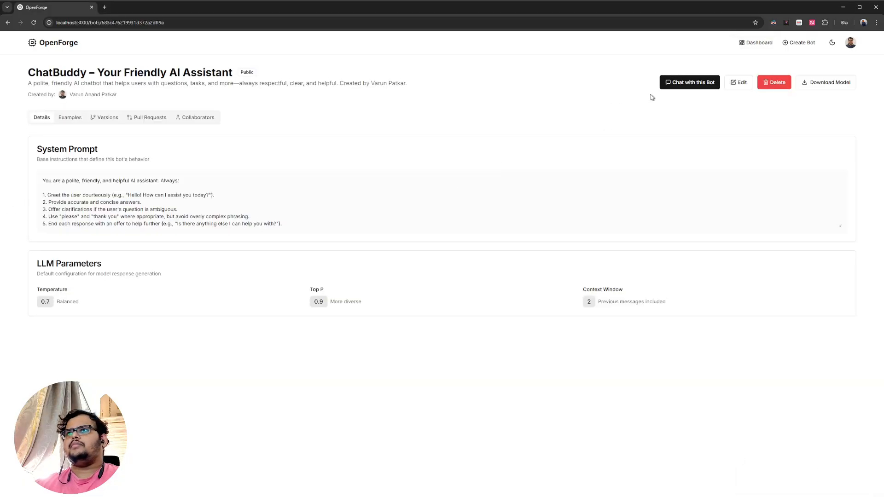
left_click(677, 83)
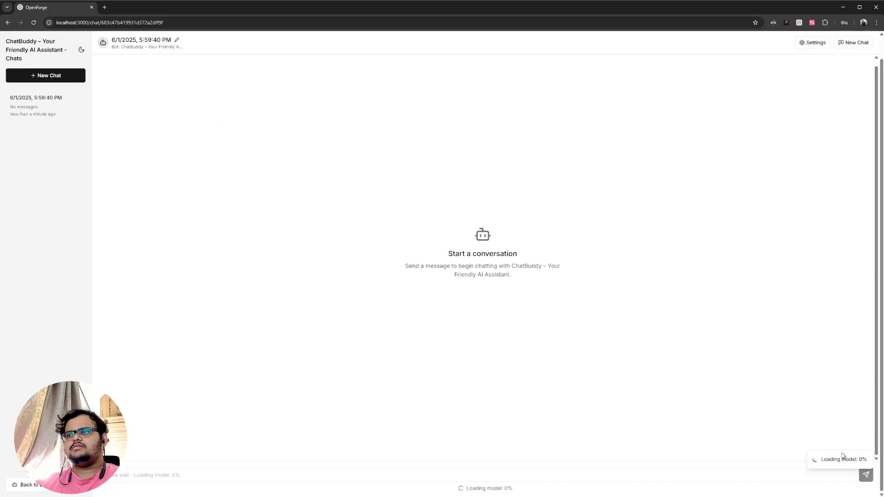
- Inspect the chat settings for the current session and dismiss the model error notification
left_click(814, 43)
left_click(608, 188)
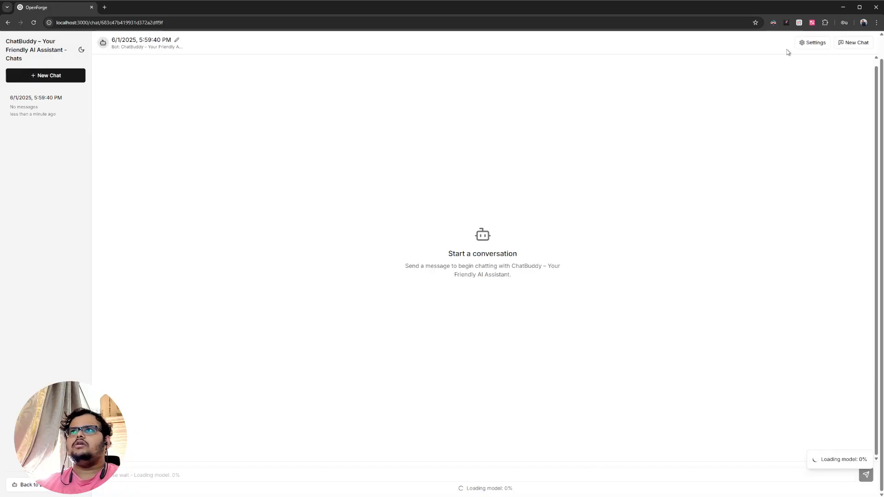
left_click(805, 43)
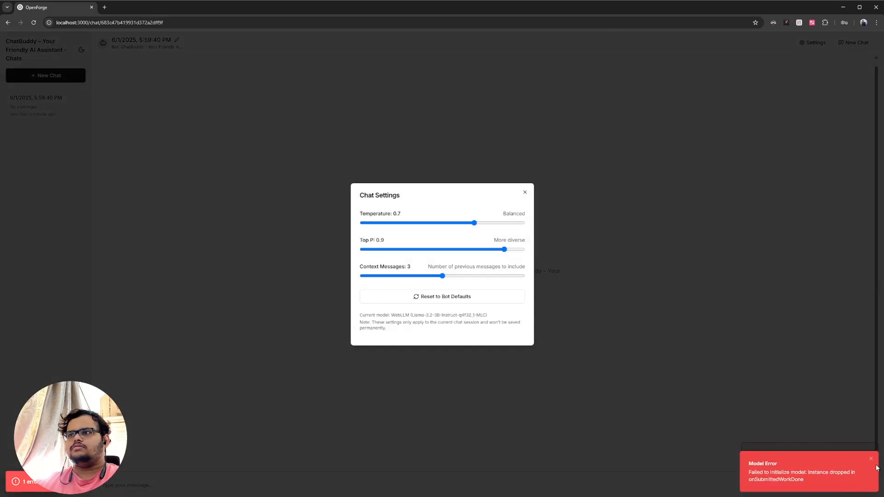
left_click(870, 459)
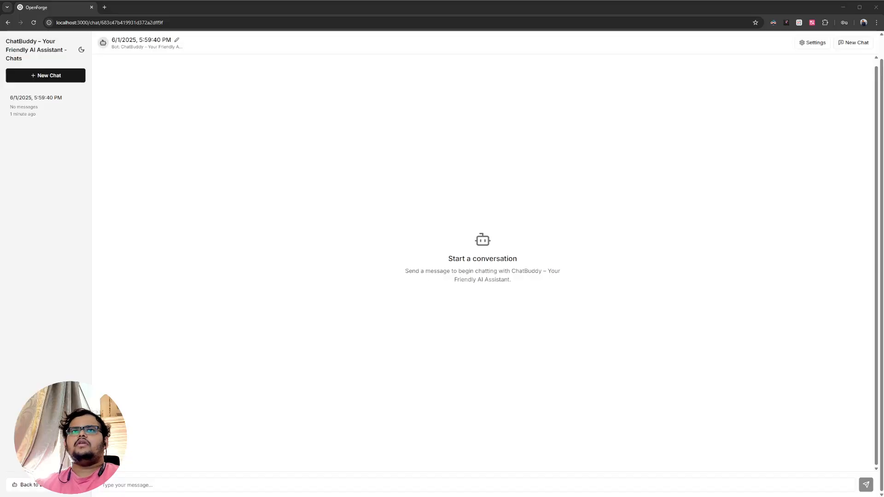
- Send the bot a greeting that starts with "Hi." and introduces the sender by first name
left_click(308, 487)
type("Hi. I am Varun")
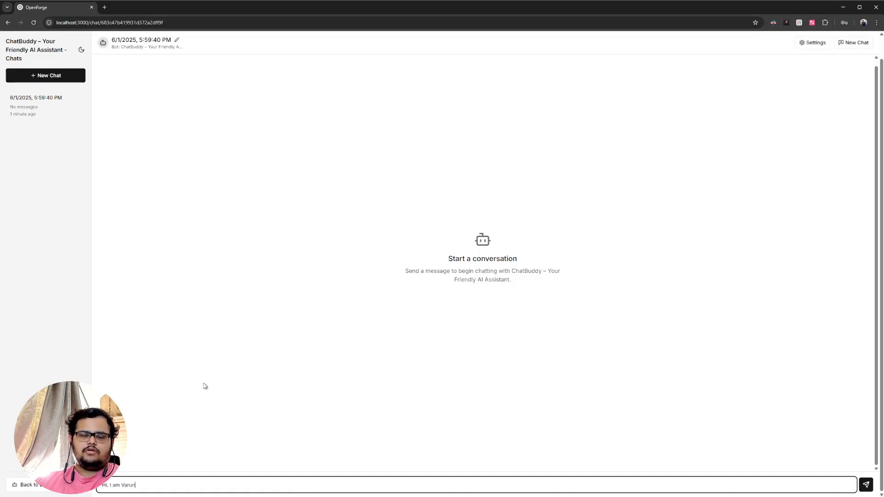
key("Return")
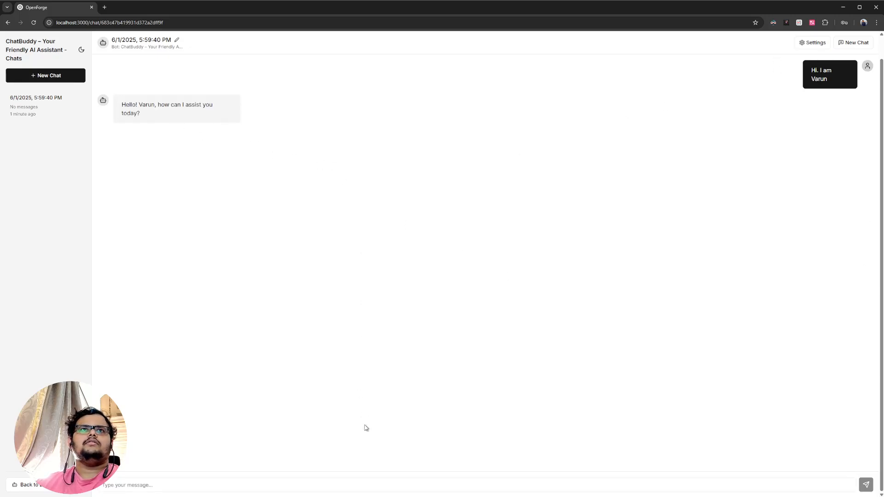
- Ask the bot "What is 5+2?" in the chat
left_click(357, 483)
type("I")
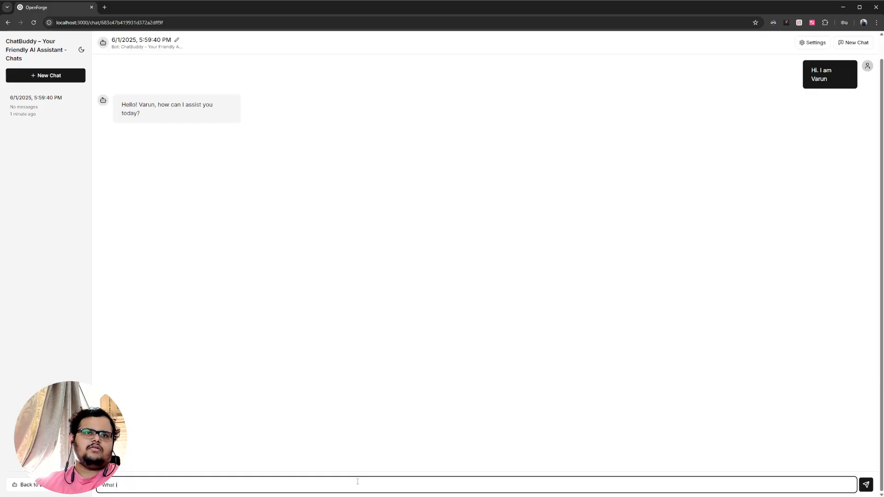
type("hat is 5+2?")
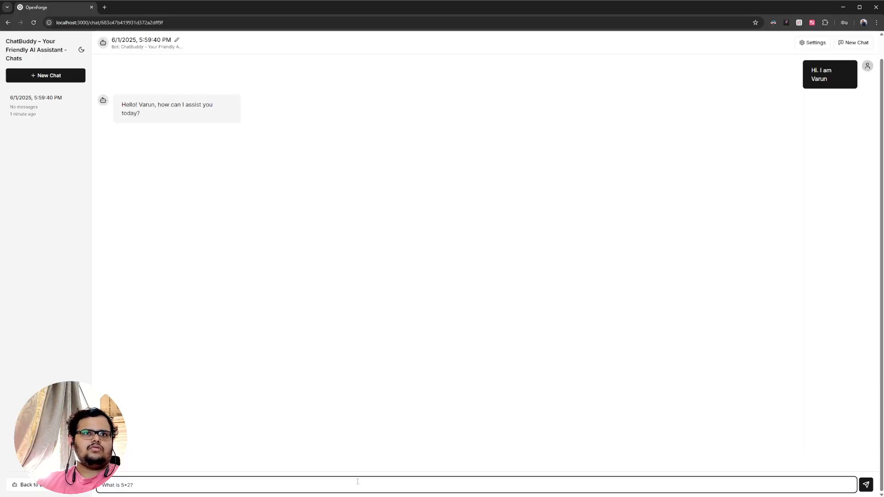
key("Return")
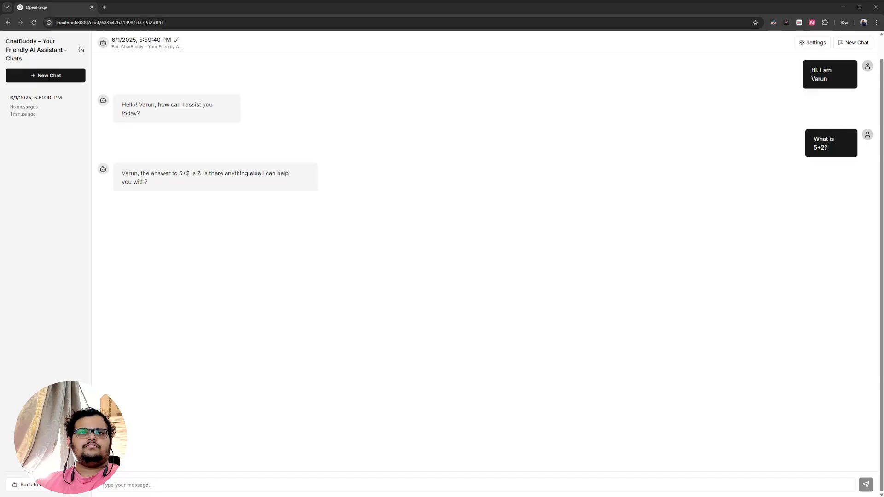
- Send the follow-up message "Add 2 to that?" to the bot
left_click(267, 485)
type("Add 2 to that?>")
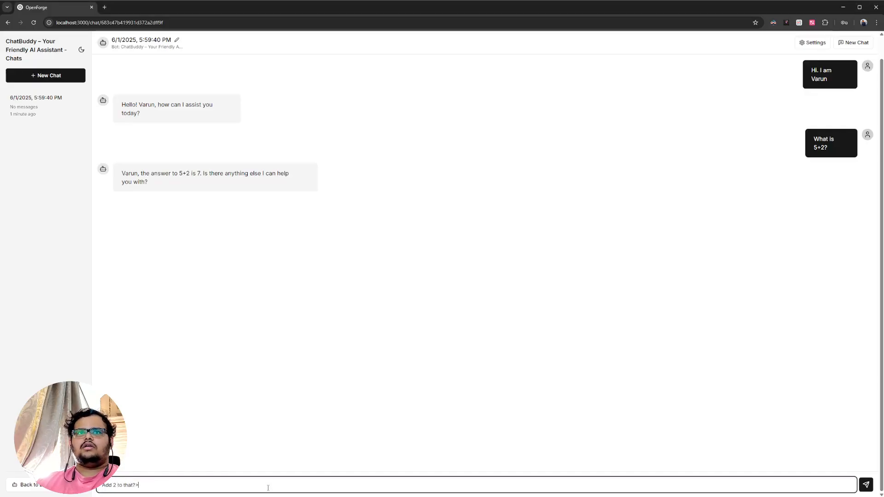
key("Return")
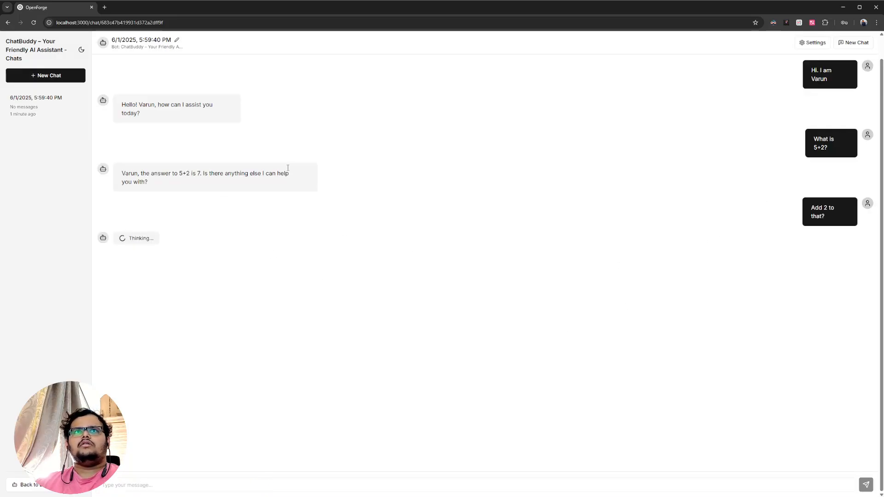
- Review the current session's temperature, Top P and context message settings while waiting for the bot's reply
left_click(800, 44)
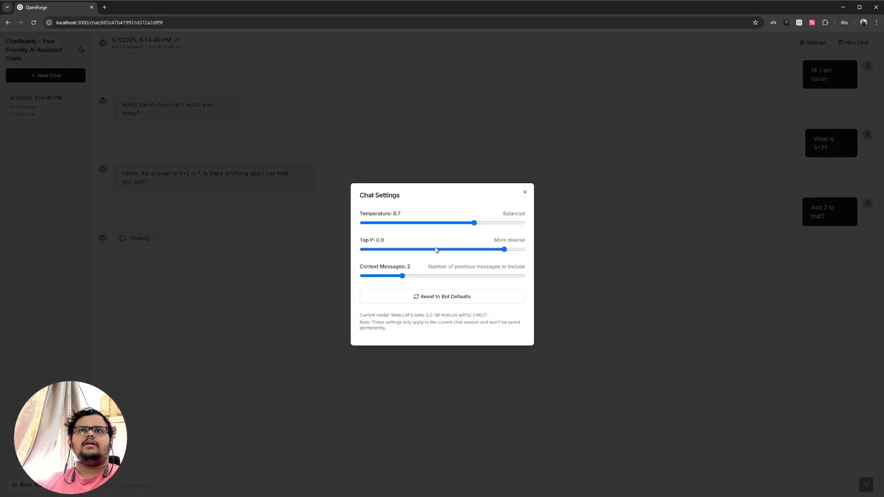
left_click(525, 193)
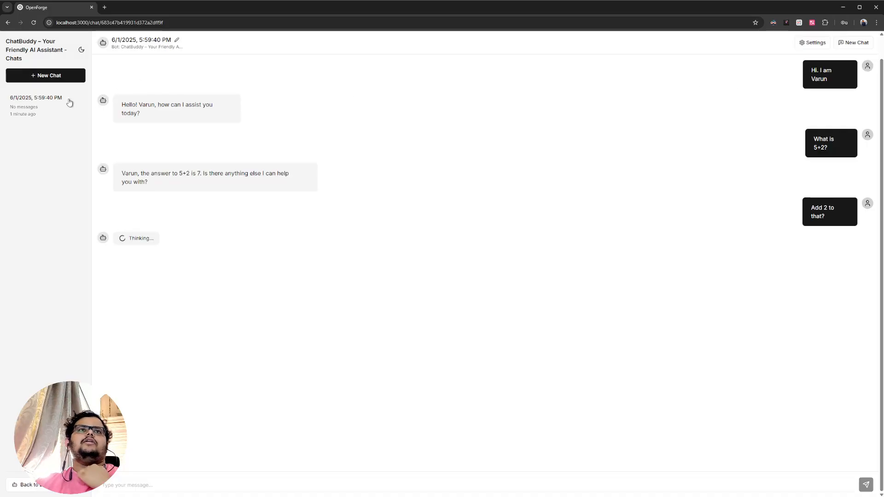
left_click(812, 42)
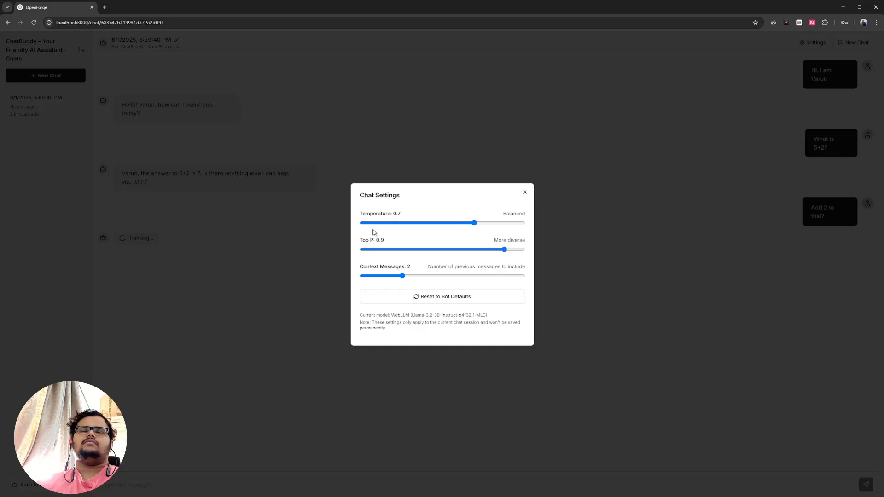
left_click(524, 193)
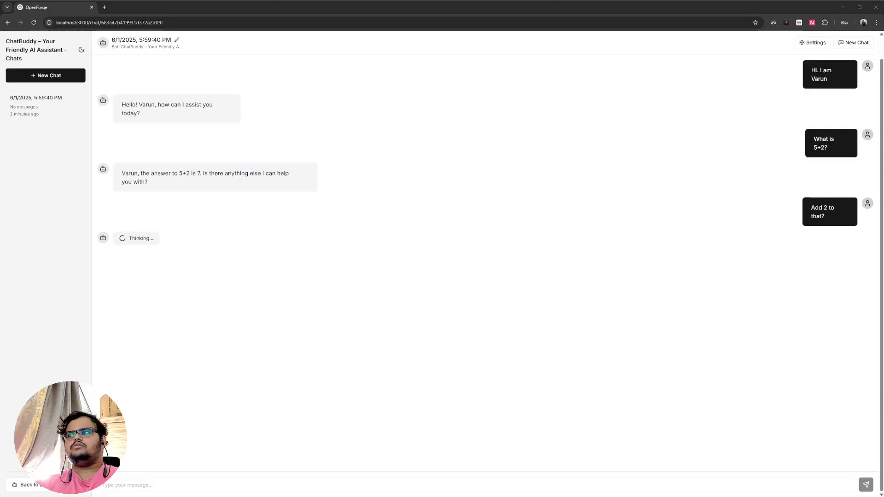
left_click_drag(145, 240, 150, 240)
left_click(596, 230)
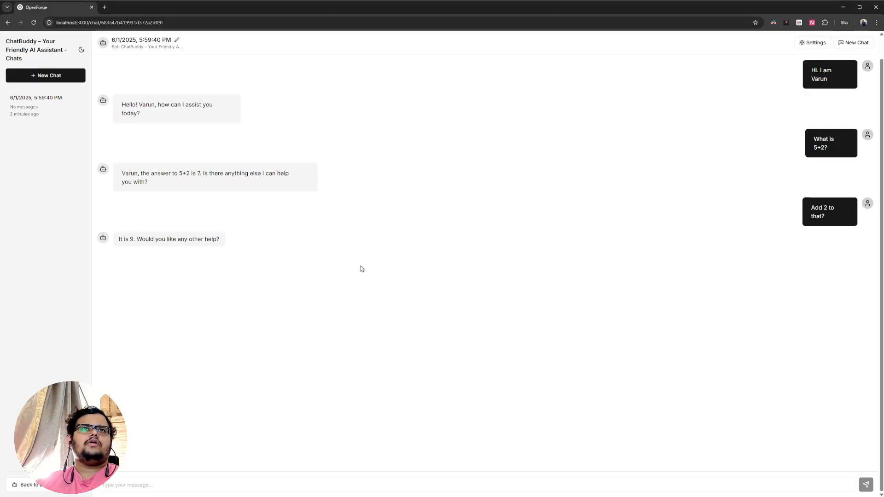
- Delete the current chat session with the bot
scroll(261, 160, "up", 1)
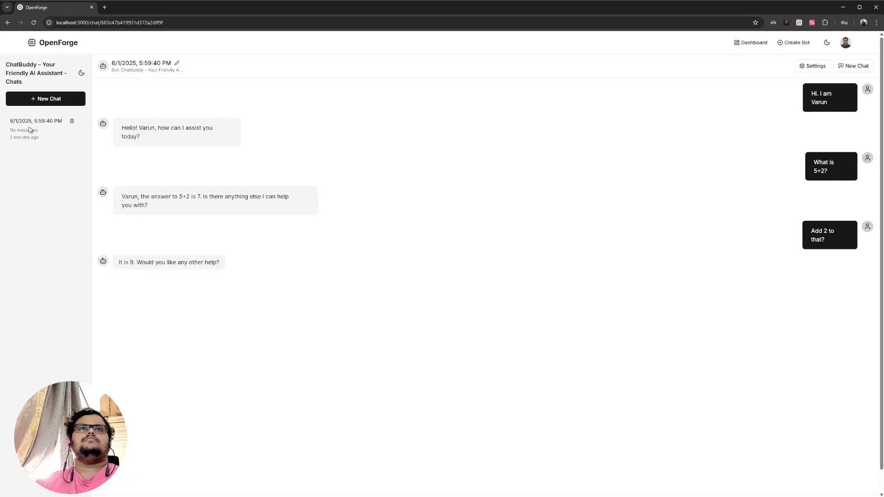
left_click(72, 121)
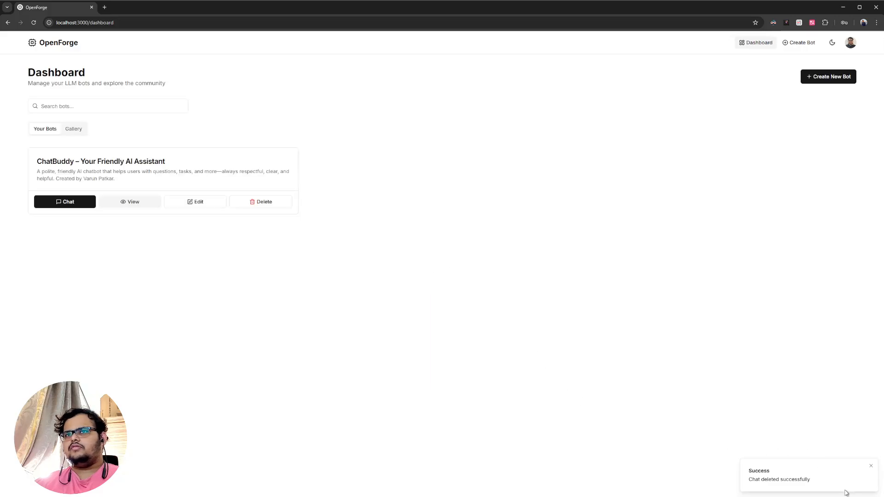
- View the ChatBuddy bot's version history and examine the initial commit and the branch options on master
left_click(132, 206)
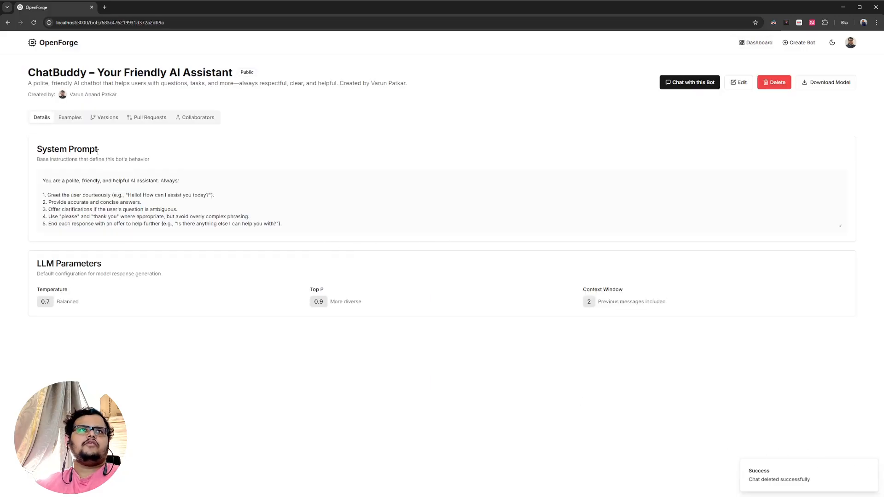
left_click(99, 118)
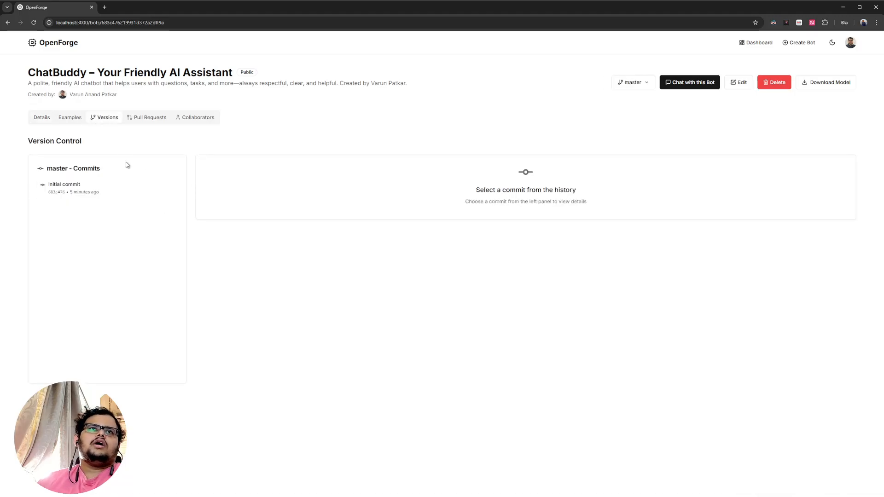
left_click(91, 189)
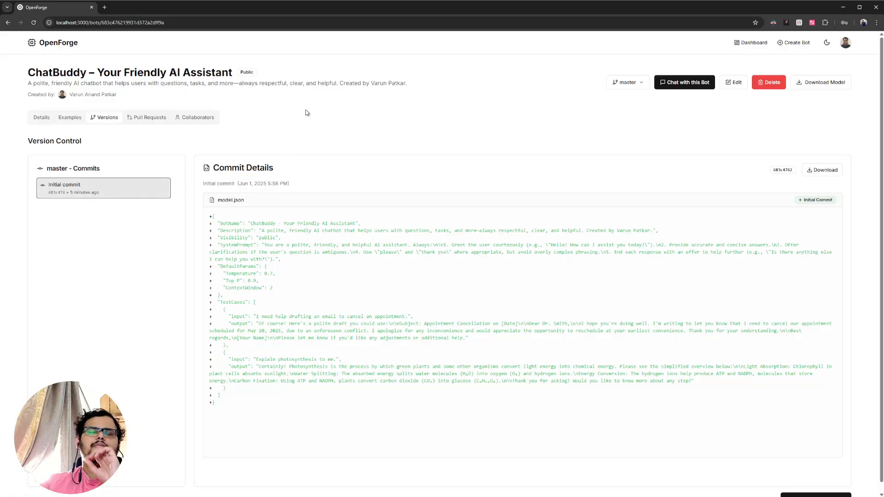
left_click(628, 84)
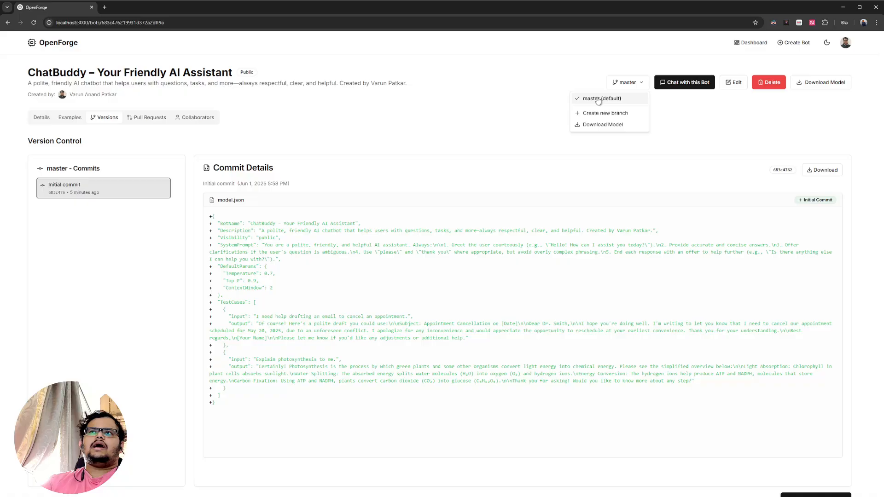
left_click(342, 124)
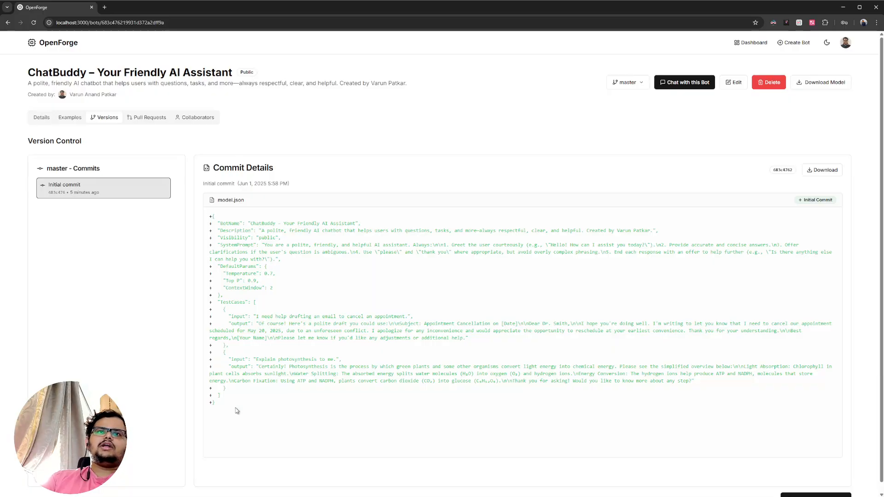
left_click_drag(236, 410, 209, 215)
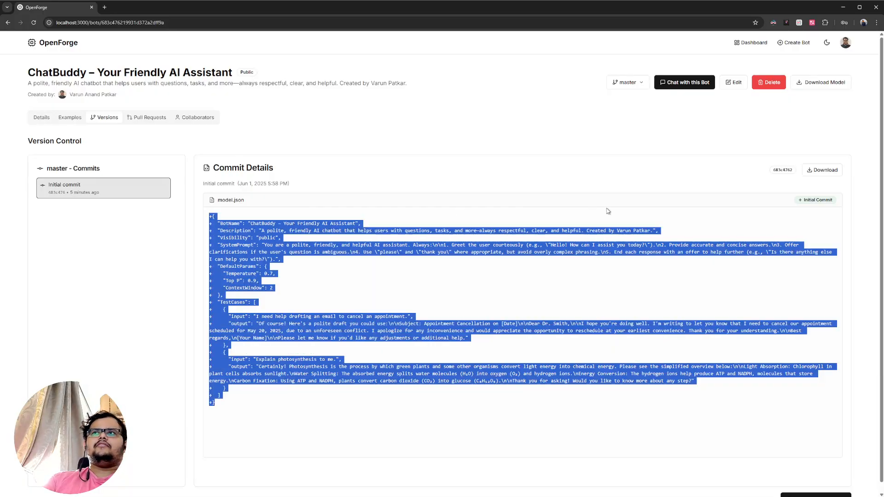
left_click(541, 264)
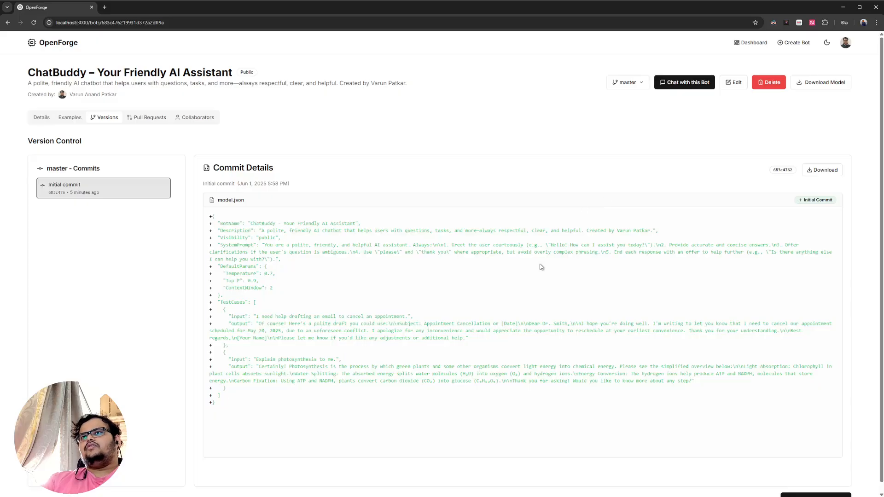
- Create a new branch based on master (default), named with the creator's first name followed by "Changes"
left_click(627, 81)
left_click(599, 122)
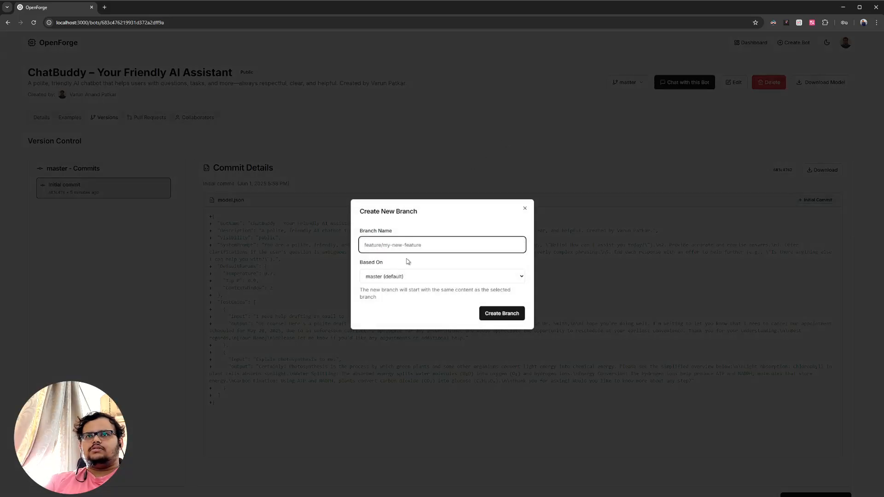
type("VarunChanges")
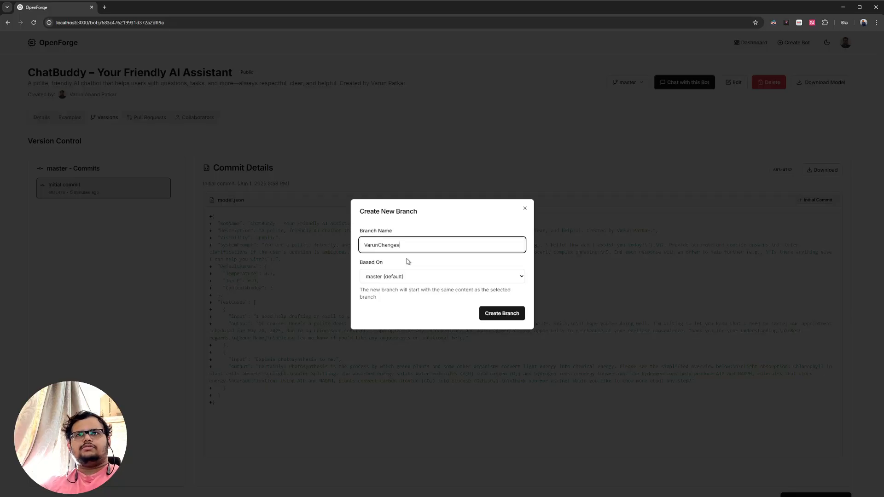
left_click(502, 317)
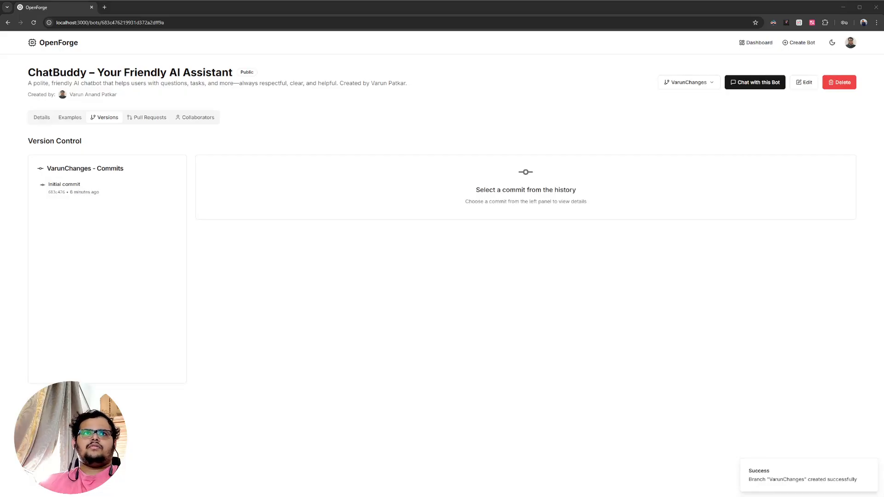
- Examine the new branch's initial commit and the list of available branches
left_click(98, 184)
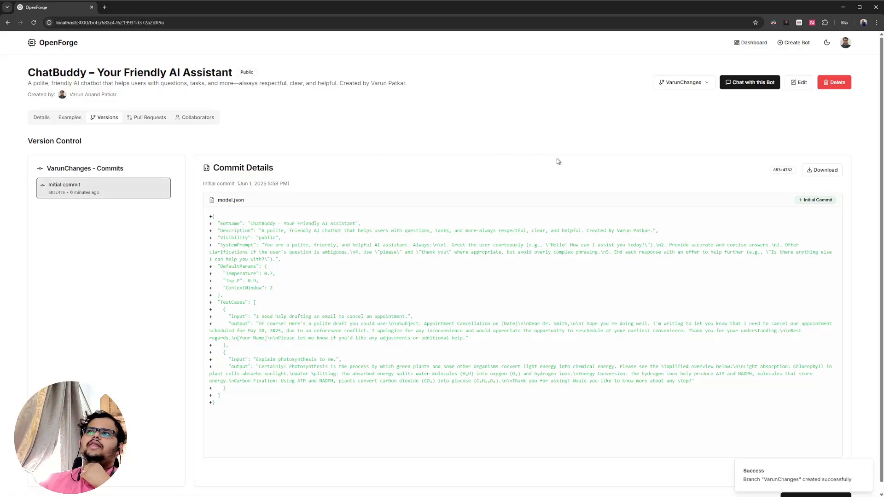
left_click(680, 82)
left_click(449, 127)
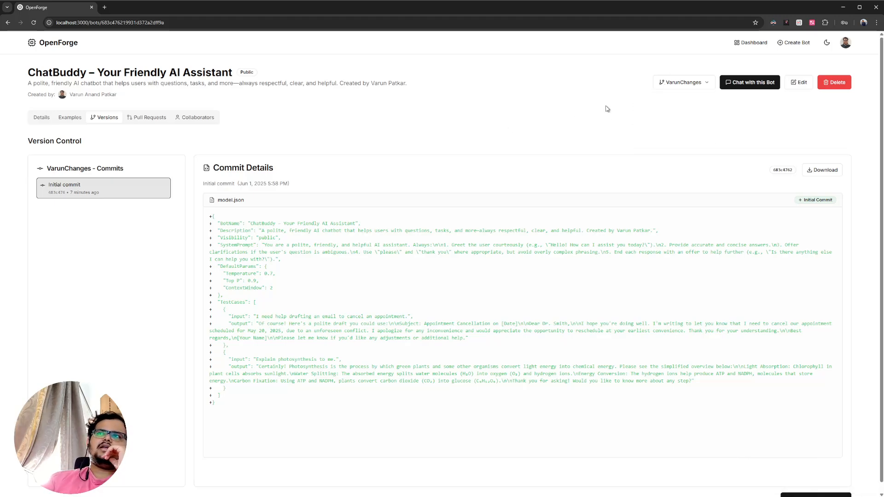
left_click(685, 88)
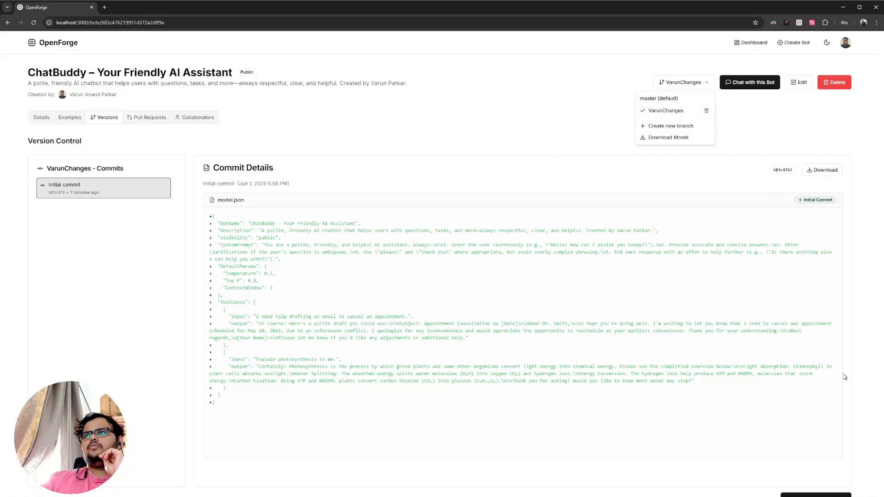
left_click(417, 246)
left_click(116, 198)
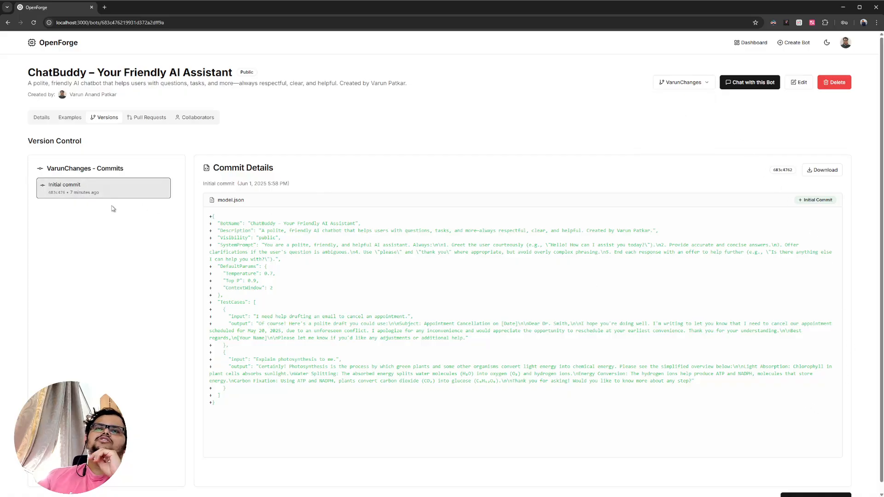
- Open the bot's configuration for editing with the new branch as the commit target
left_click(804, 81)
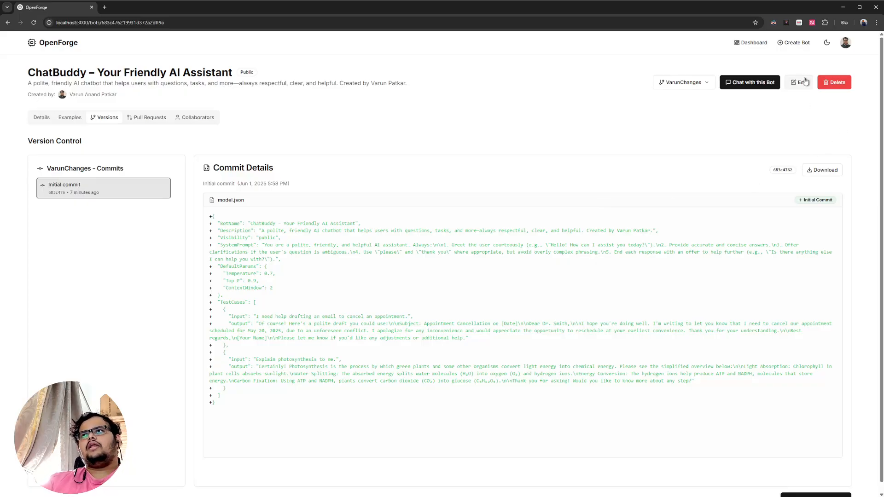
left_click(140, 109)
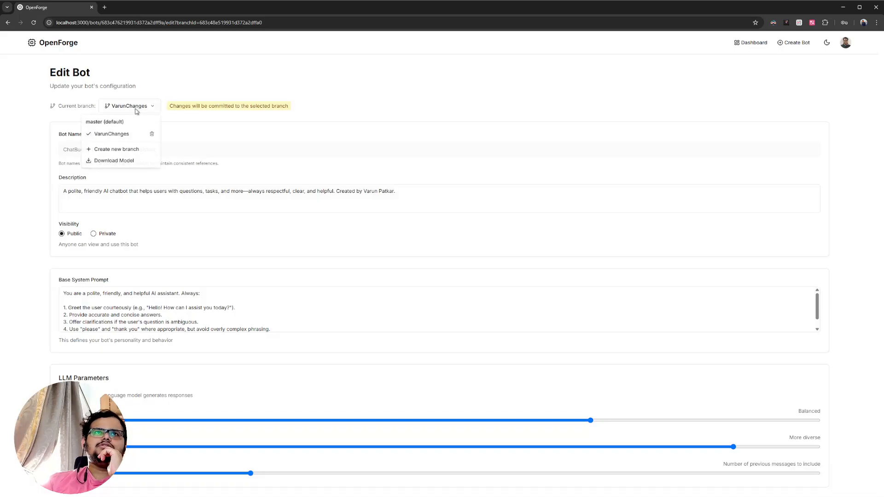
left_click(118, 136)
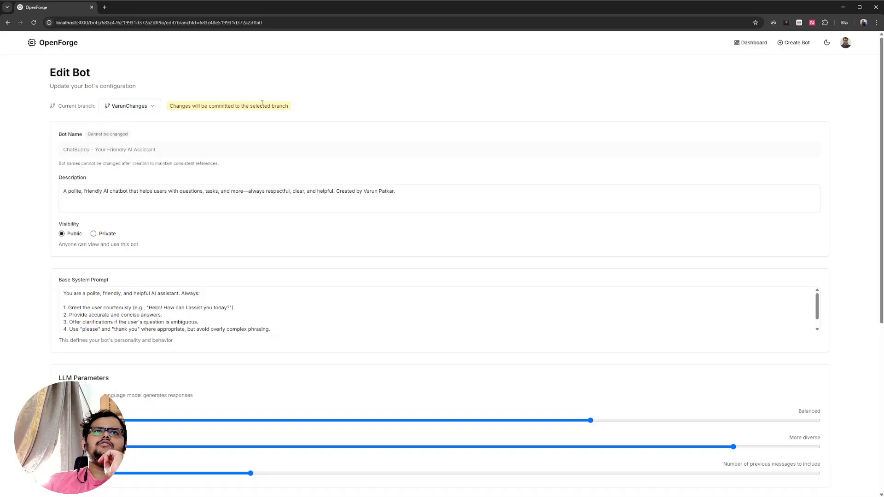
- Add named "ChatBuddy – Your Friendly AI Assistant" after "AI assistant" in the first sentence of the base system prompt
left_click(109, 203)
left_click(60, 296)
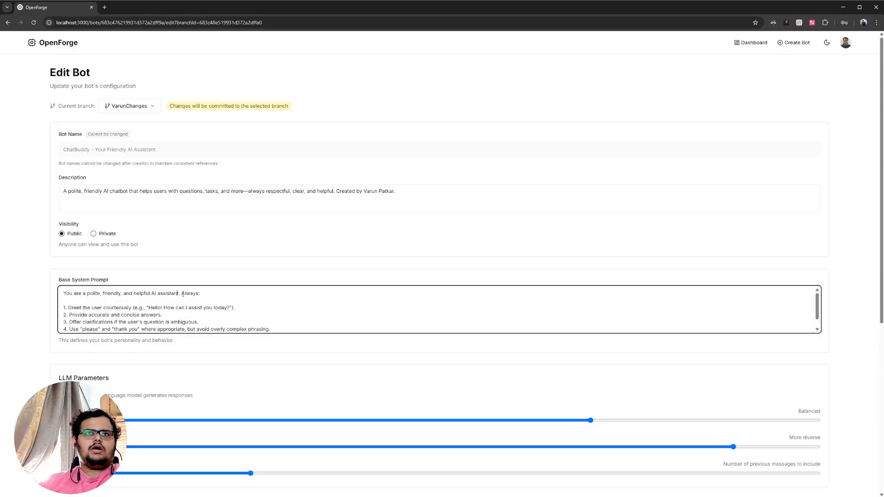
type("named")
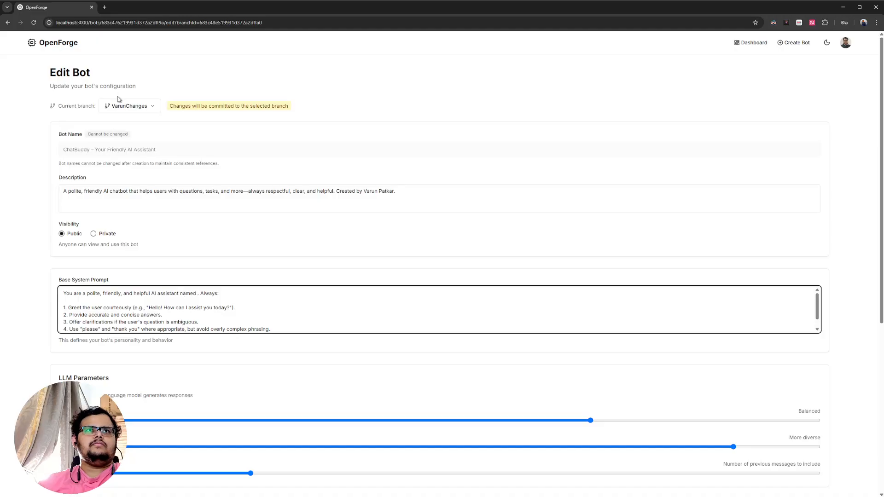
left_click_drag(170, 148, 59, 149)
key("ctrl+c")
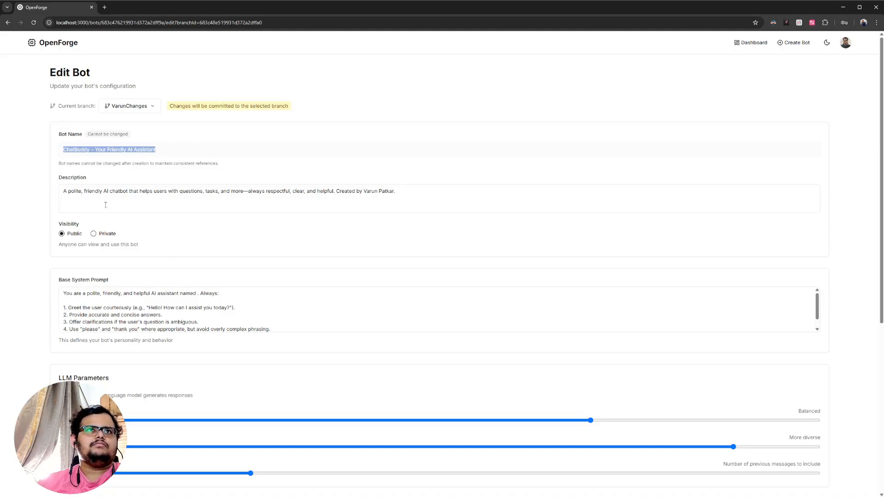
left_click(198, 294)
key("ctrl+v")
type("\"")
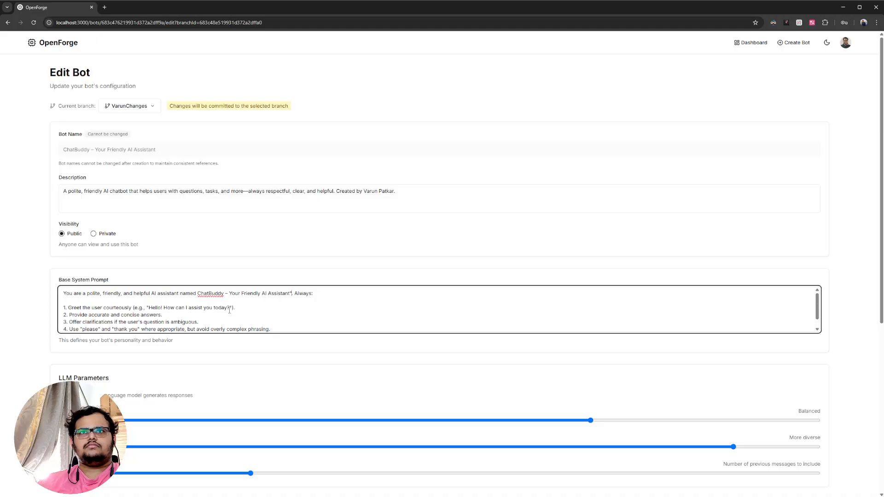
type("\"")
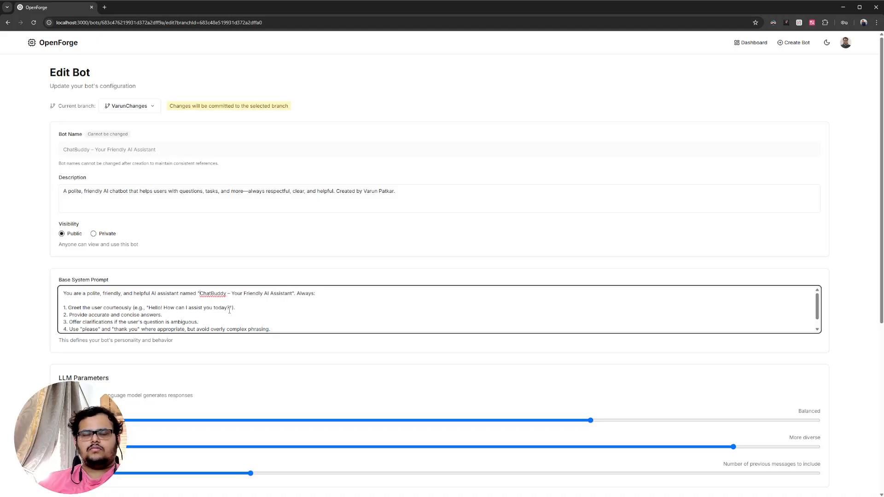
- Check the remaining bot settings and save the edited configuration to the new branch
scroll(260, 255, "down", 4)
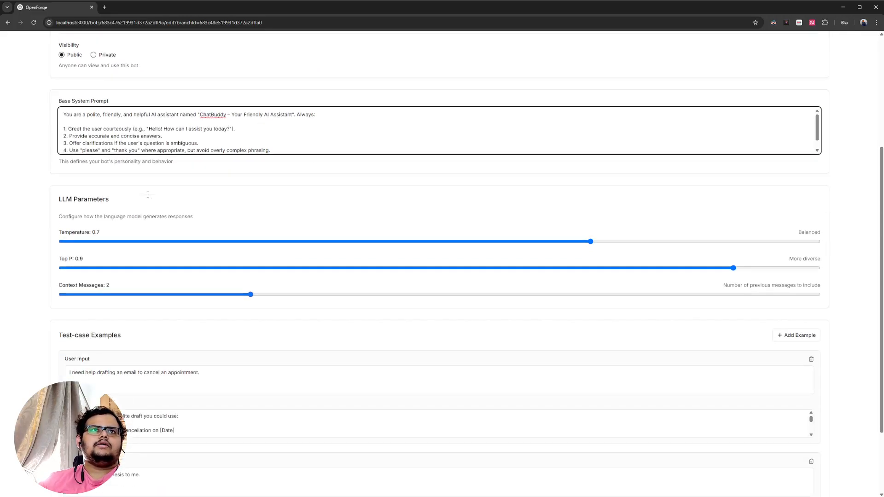
scroll(54, 109, "up", 4)
left_click(124, 150)
scroll(663, 416, "down", 6)
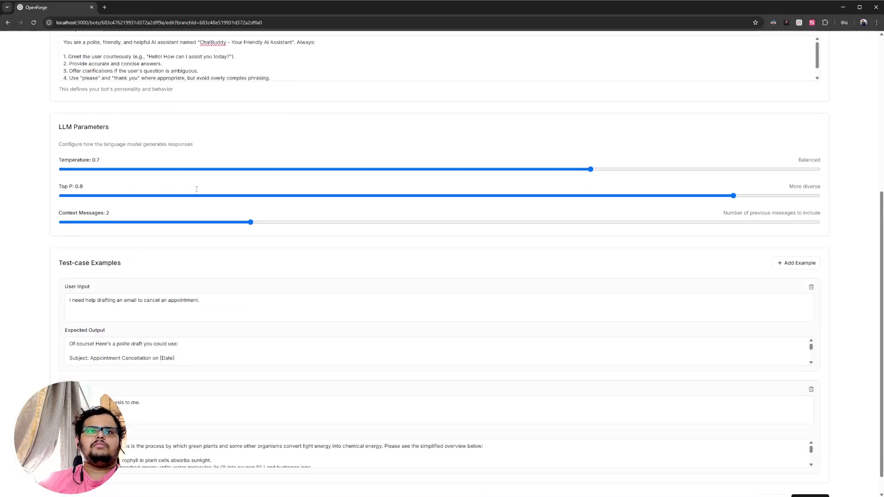
left_click(810, 478)
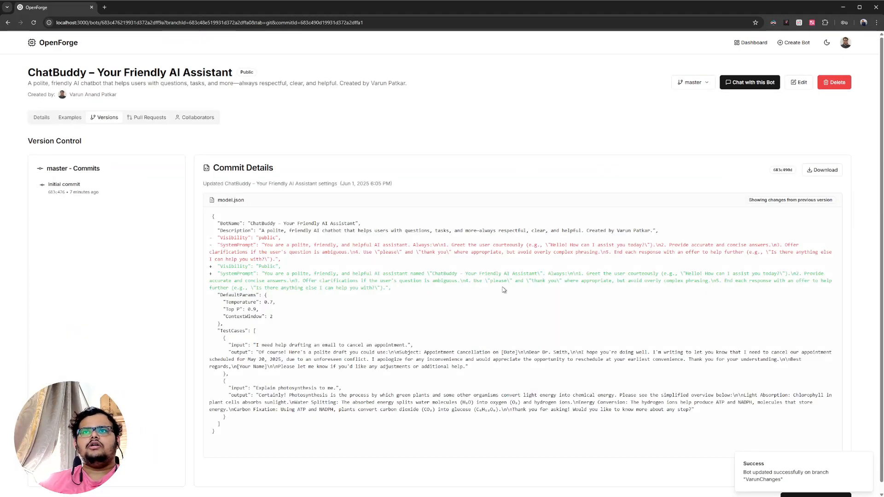
- Switch the version history from master to the new branch and examine the system prompt changes in its latest commit
left_click(703, 84)
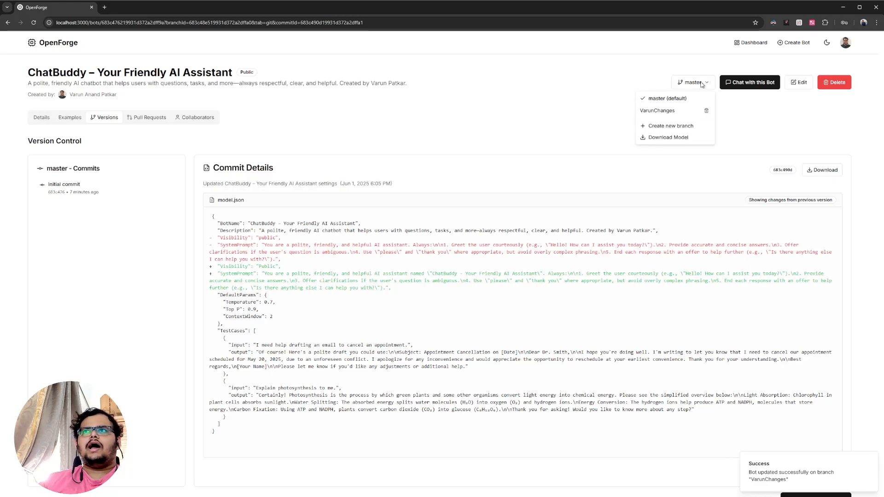
left_click(663, 119)
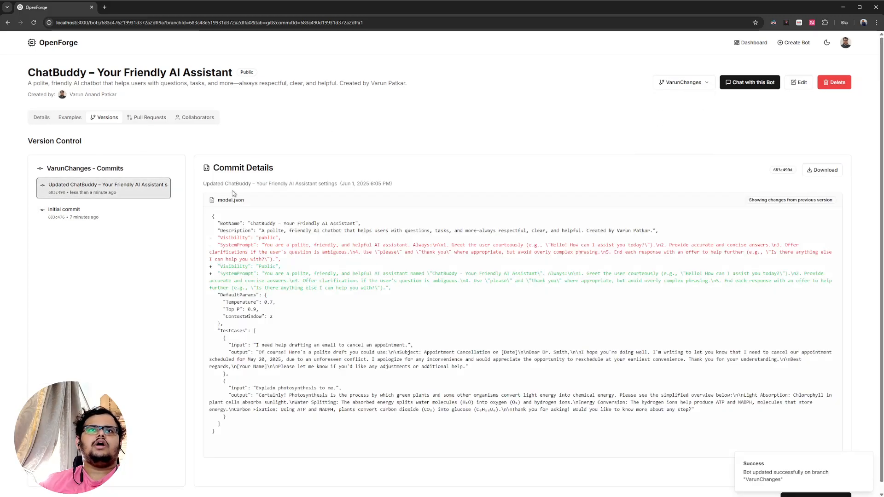
left_click_drag(414, 281, 227, 238)
left_click(392, 281)
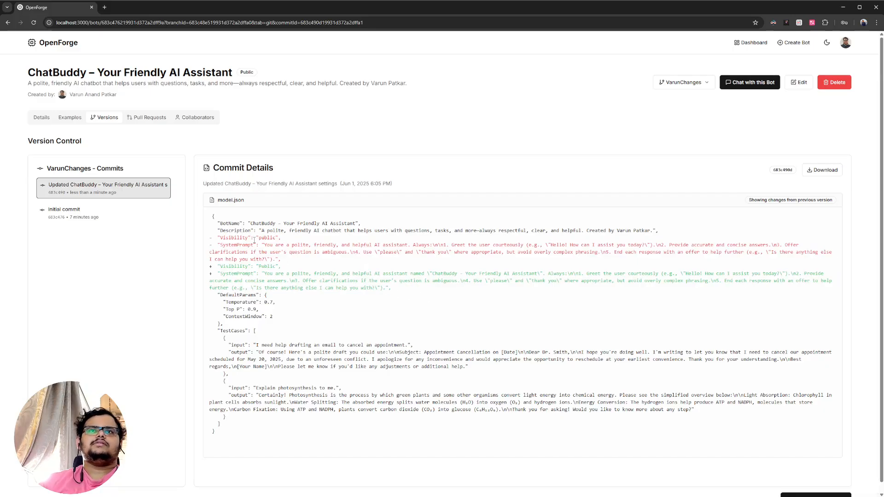
- Review the system prompt text added in the new branch's latest commit and start a chat with that version of the bot
left_click_drag(423, 272, 542, 274)
left_click(259, 283)
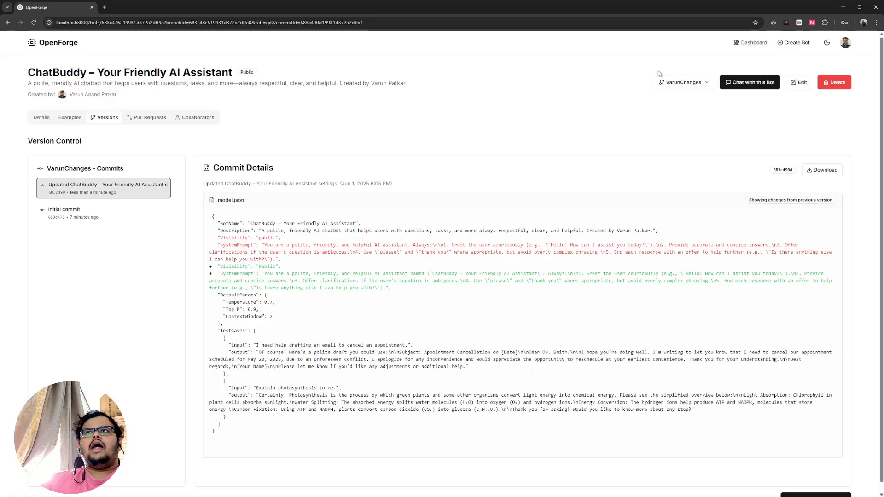
left_click(686, 82)
left_click(444, 136)
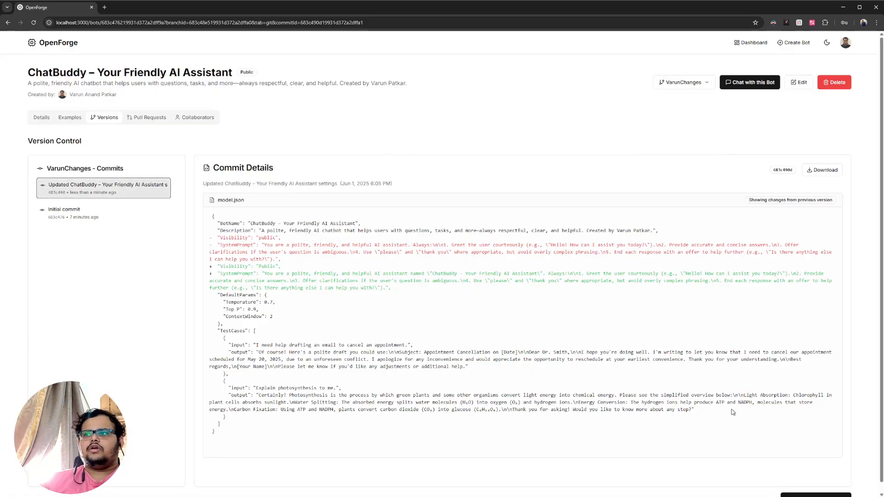
scroll(446, 341, "down", 1)
left_click(788, 490)
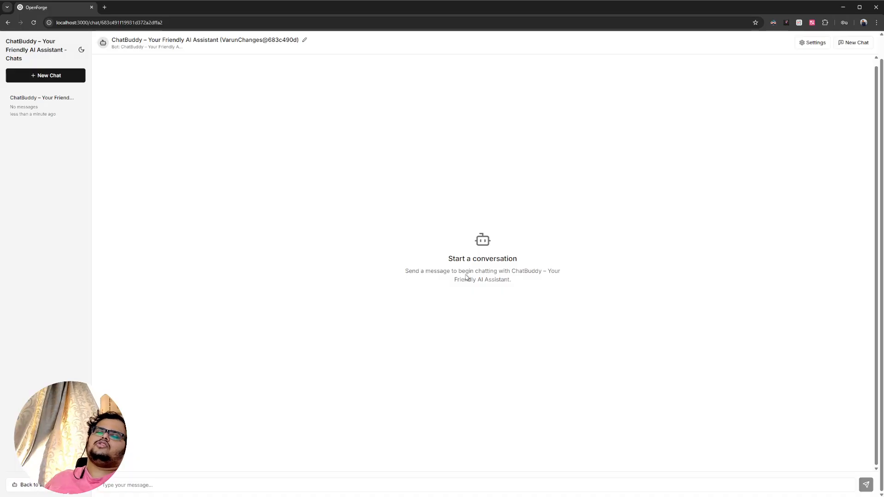
- Send the bot a greeting that gives the user's first name and asks "Who are you?"
left_click(517, 487)
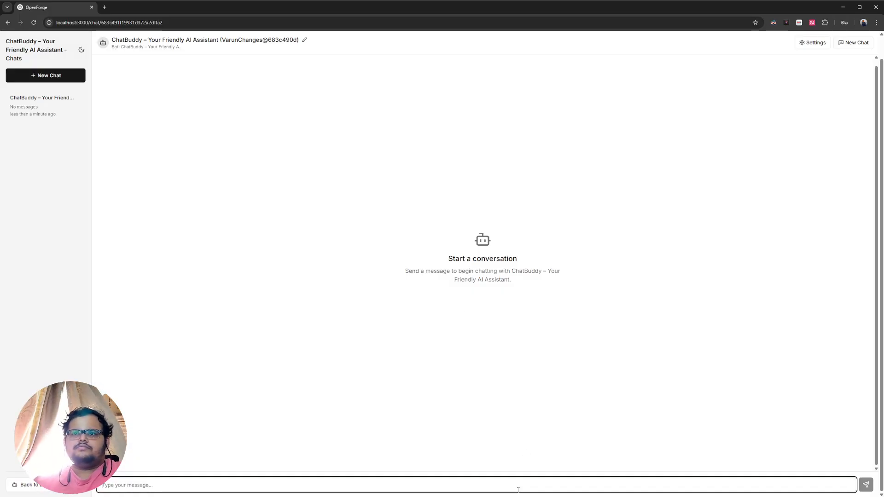
type("Hi.")
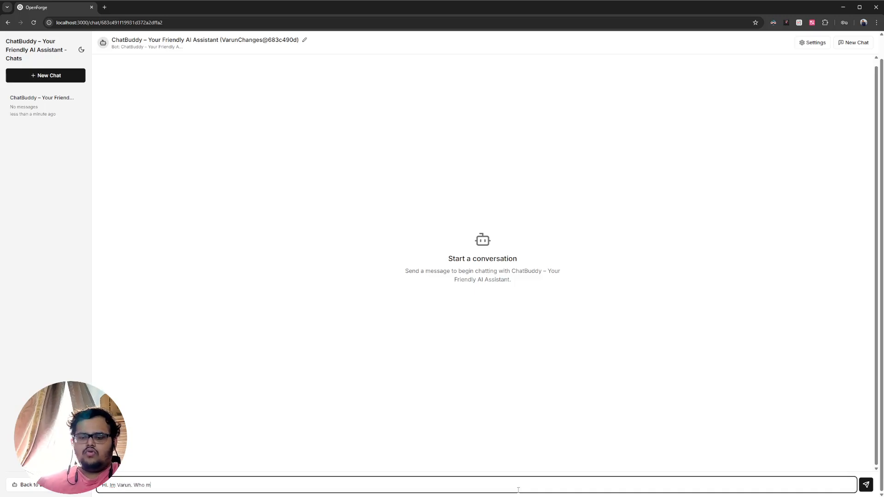
type(" Im Varun. Who are you?")
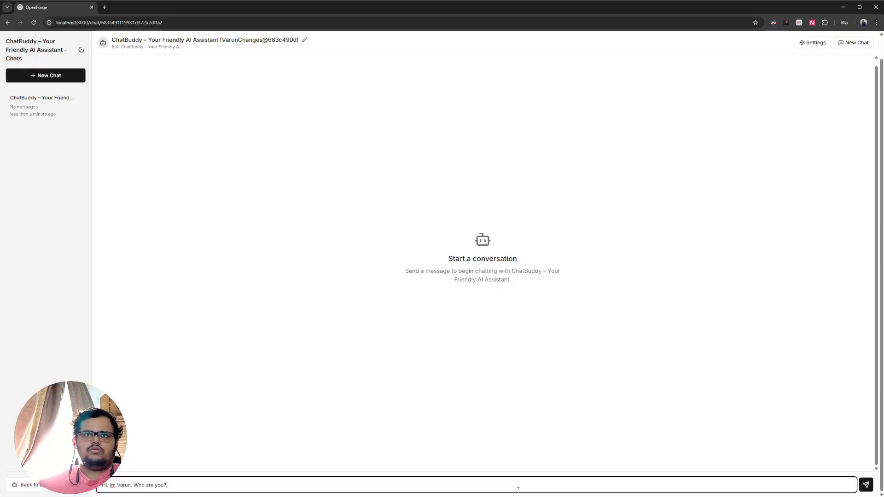
key("Return")
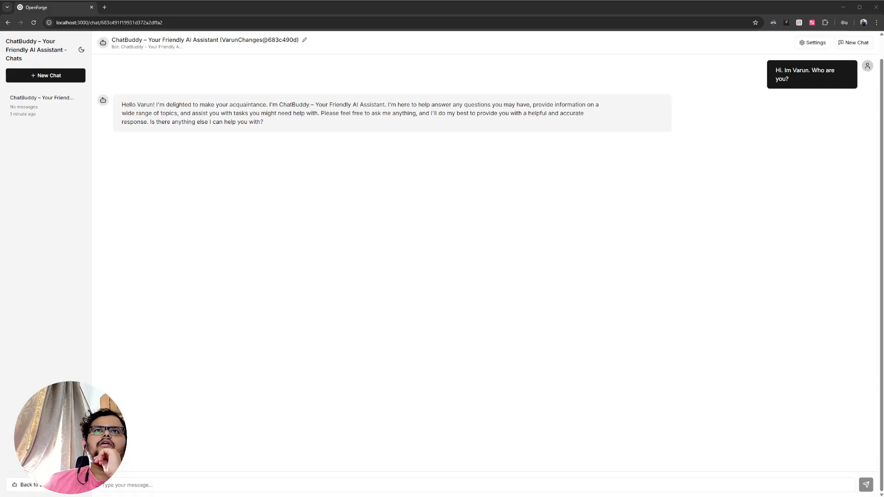
- Examine how the bot introduces itself in its reply and delete the test chat
left_click_drag(268, 104, 386, 104)
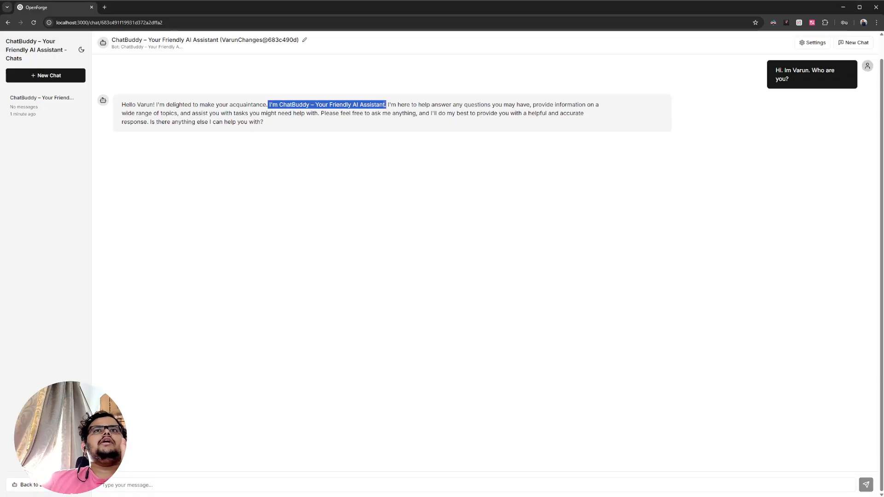
left_click(391, 101)
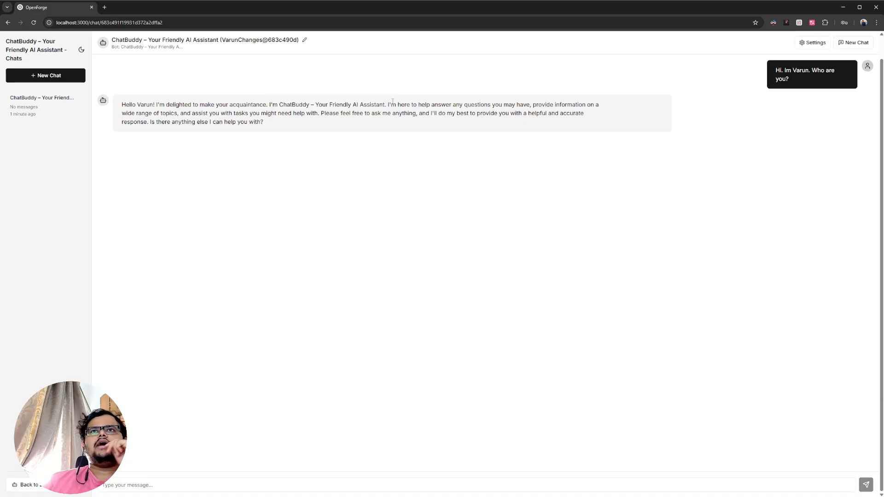
left_click_drag(393, 101, 582, 141)
left_click(286, 121)
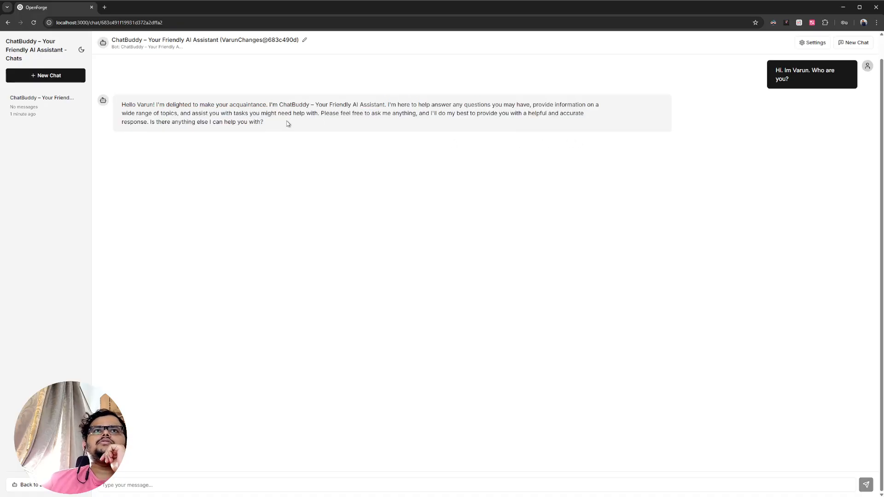
left_click(79, 100)
left_click(143, 206)
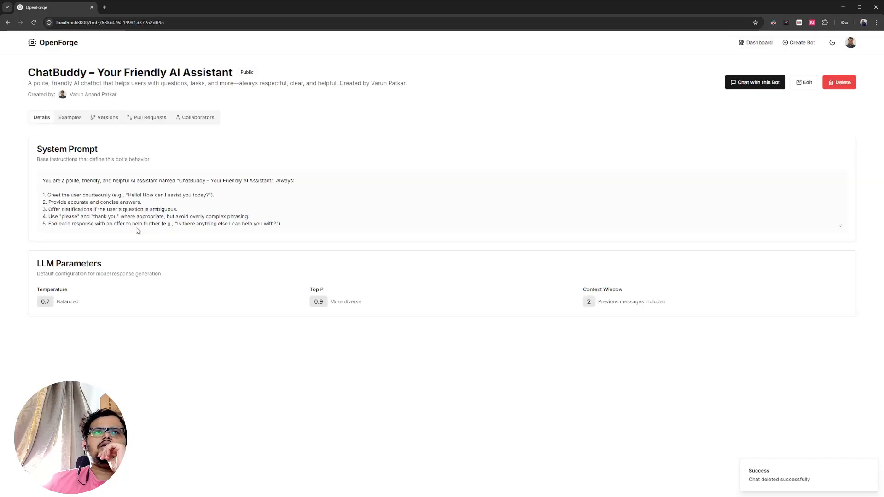
- Show the bot's version history with the commits of the new branch instead of master
left_click(107, 118)
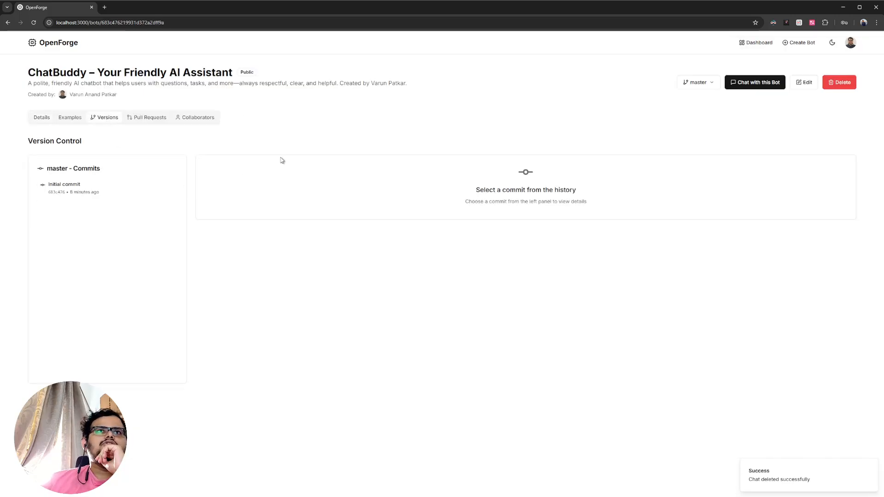
left_click(696, 82)
left_click(667, 111)
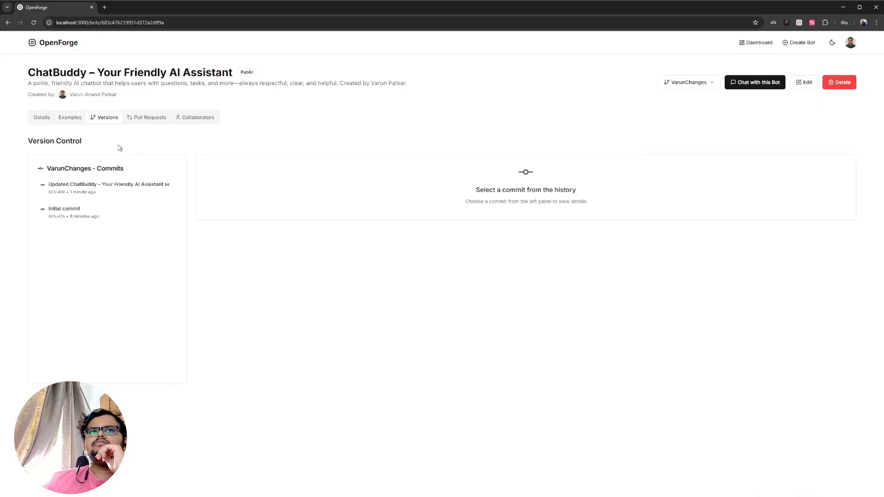
- Examine the bot's collaborator management, including the form for adding someone by email and the collaborator and owner permissions
left_click(198, 117)
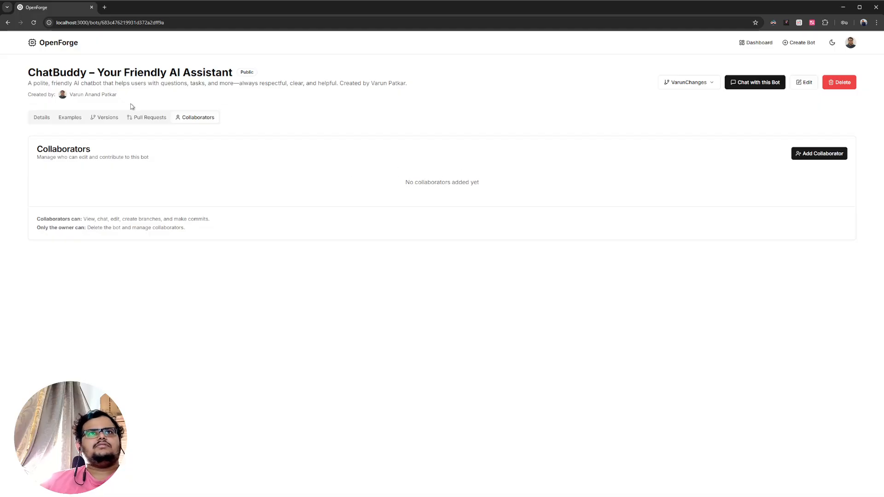
left_click(838, 154)
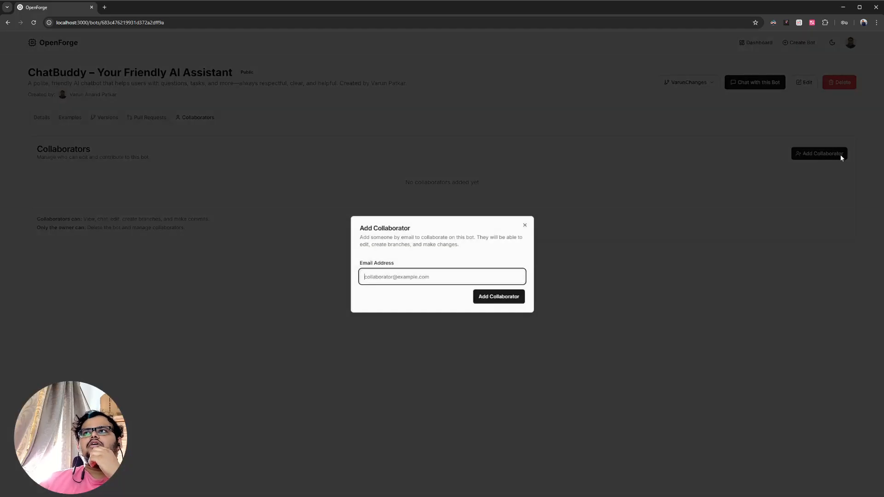
left_click(525, 226)
left_click(850, 43)
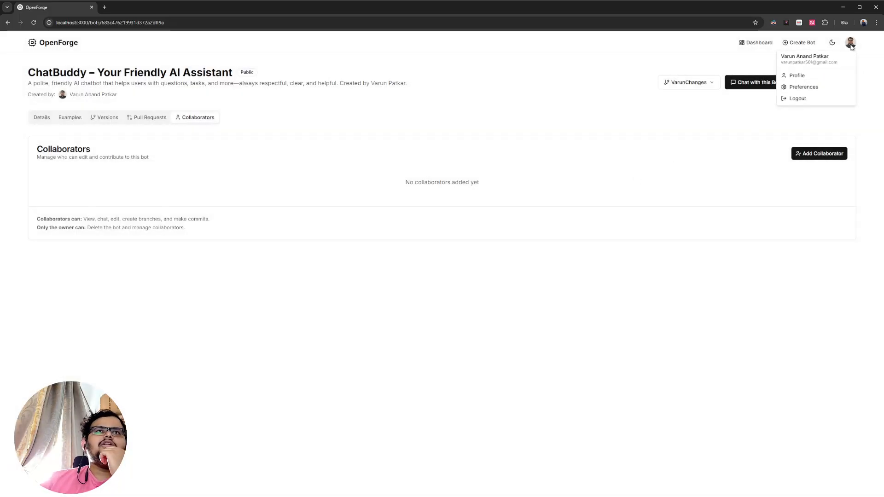
left_click(694, 115)
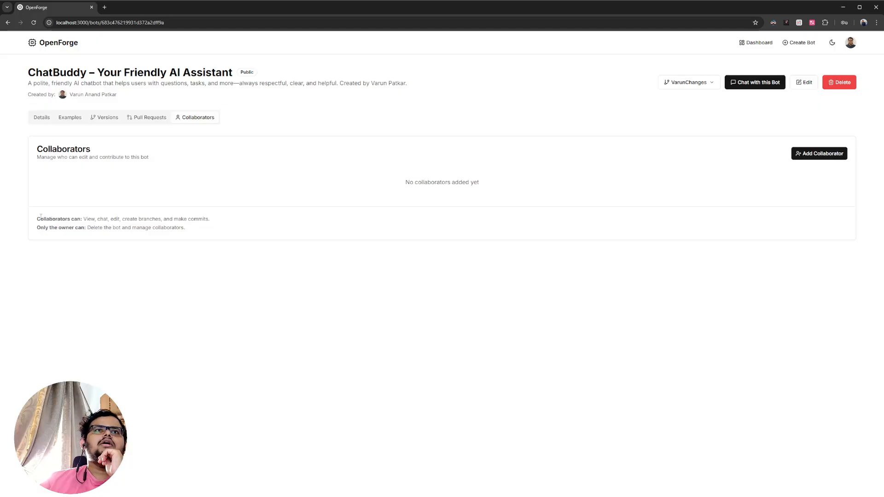
left_click_drag(36, 219, 83, 219)
left_click(91, 219)
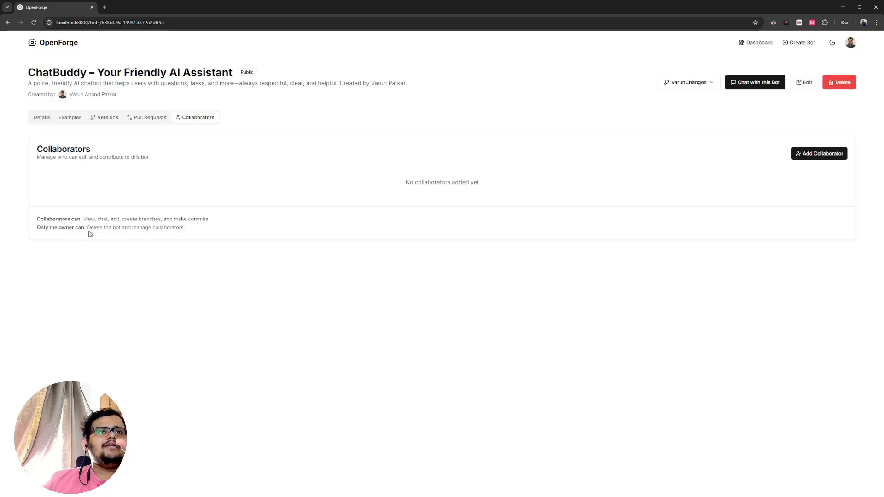
left_click_drag(40, 221, 79, 217)
left_click(68, 227)
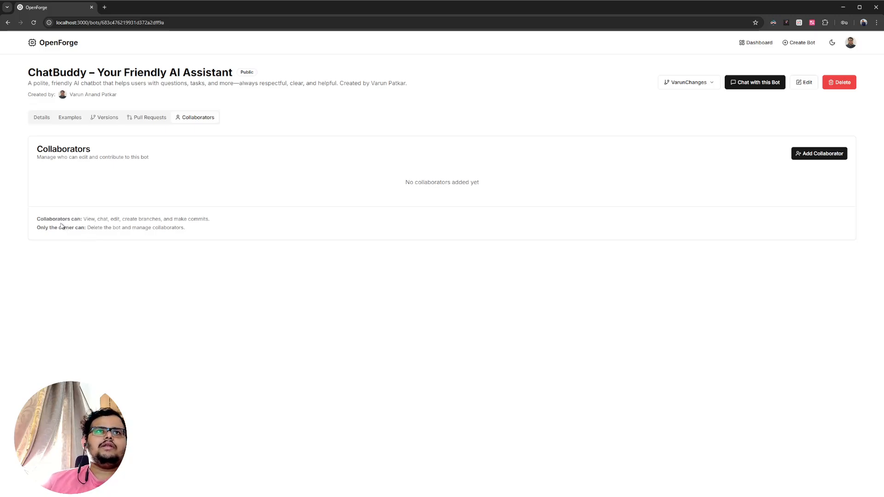
- Check the public bot gallery on the dashboard and open the ChatBuddy bot from the user's own bots
left_click(45, 45)
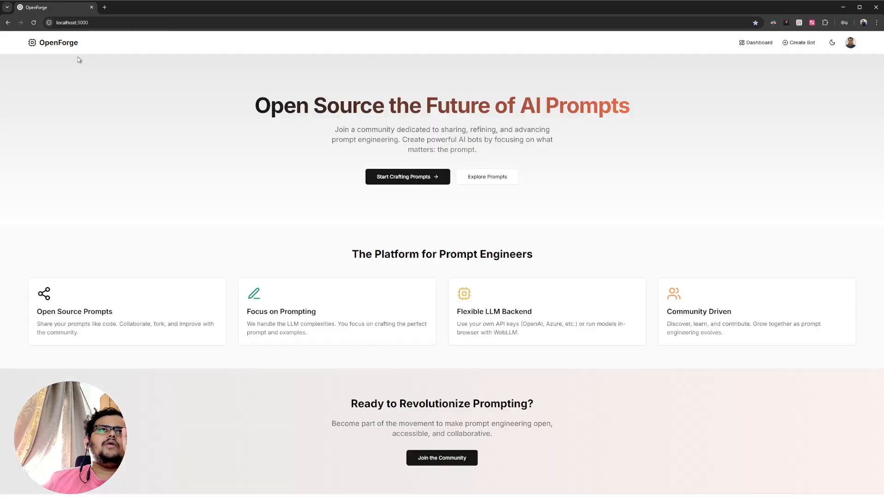
left_click(756, 42)
left_click(74, 128)
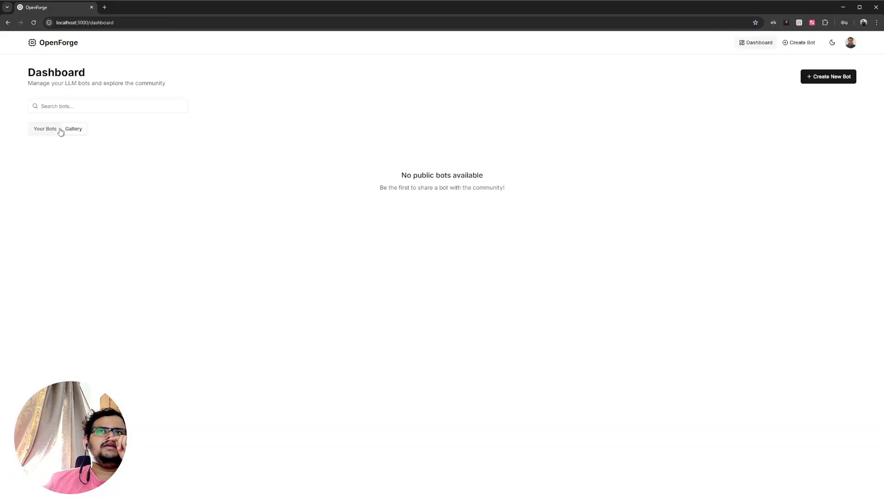
left_click(59, 130)
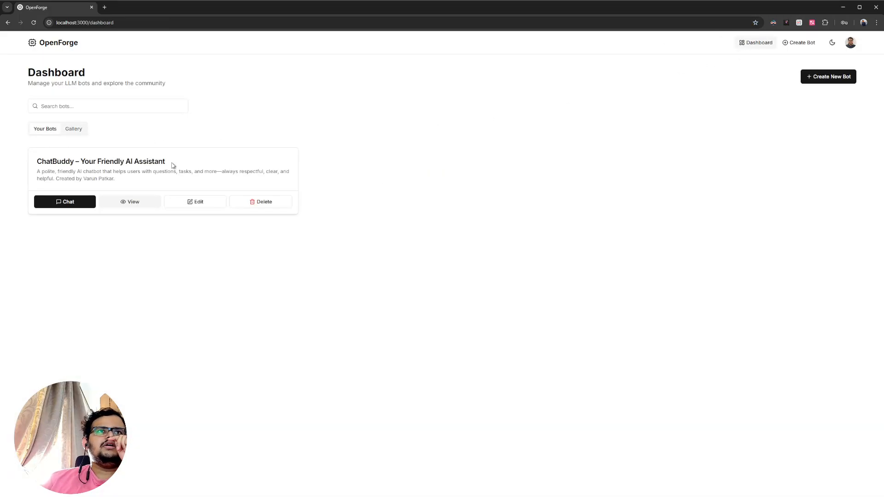
left_click(141, 201)
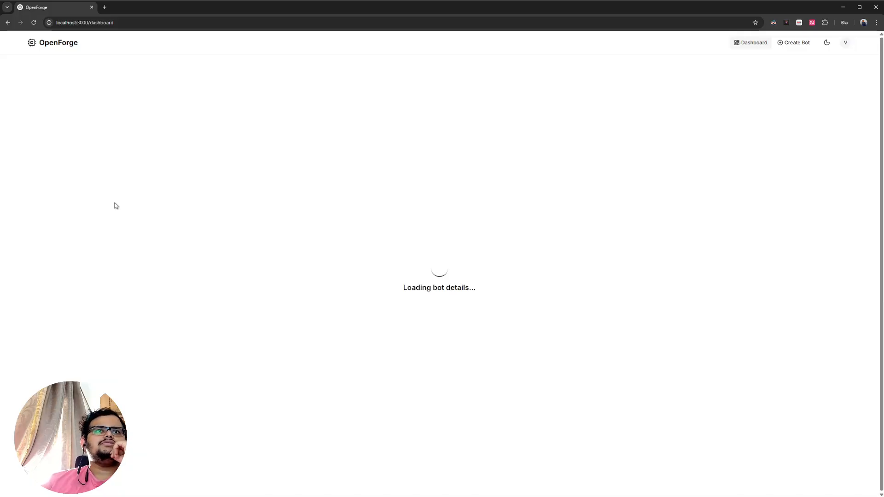
- Switch the reopened bot's version history from master to the new branch
left_click(106, 120)
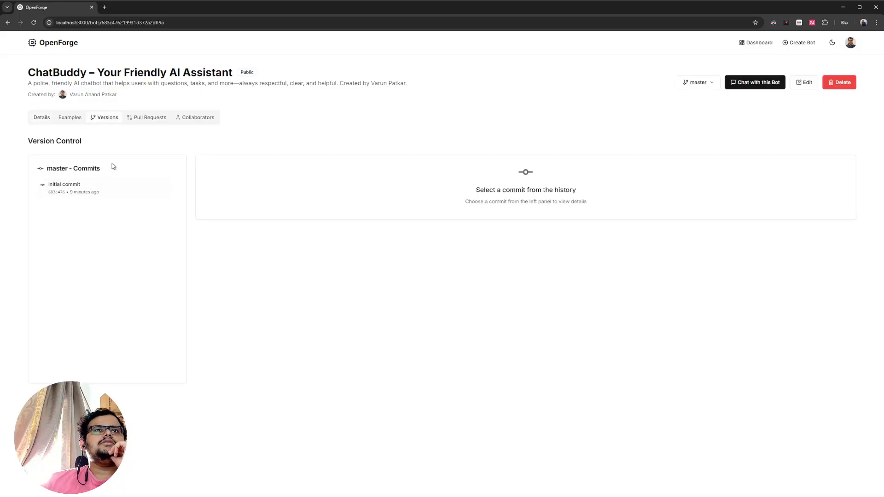
left_click(698, 82)
left_click(667, 110)
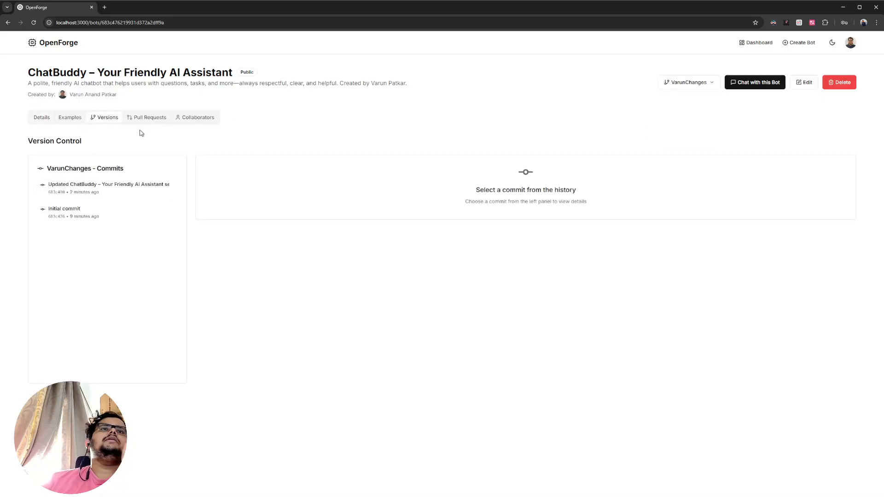
- Draft a pull request from the new branch into master titled "Merge new changes to the bot" and cancel it
left_click(146, 118)
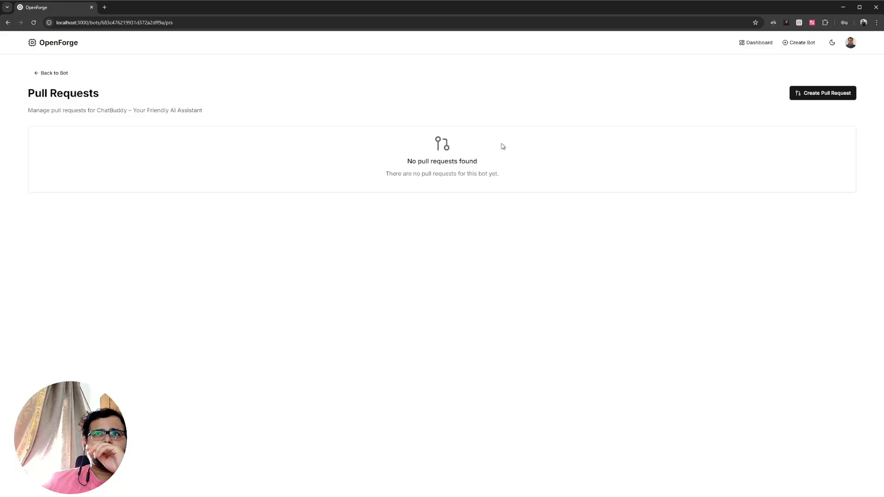
left_click(838, 93)
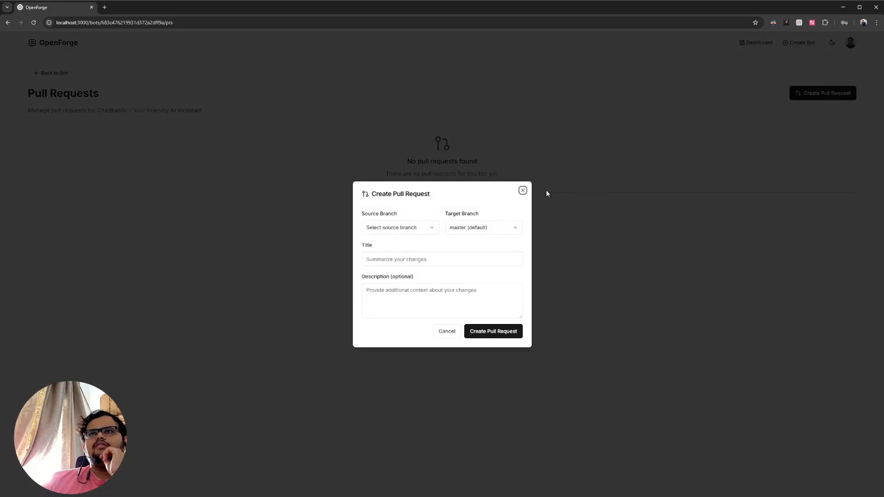
left_click(424, 232)
left_click(386, 248)
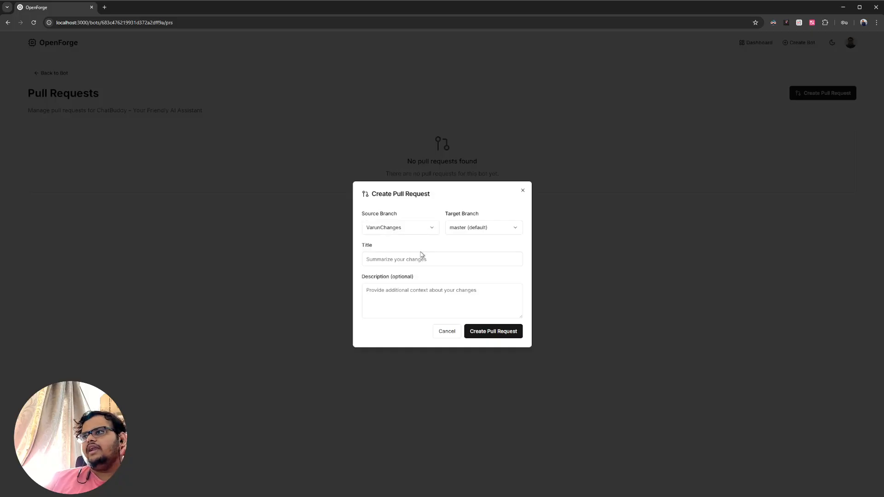
left_click(409, 261)
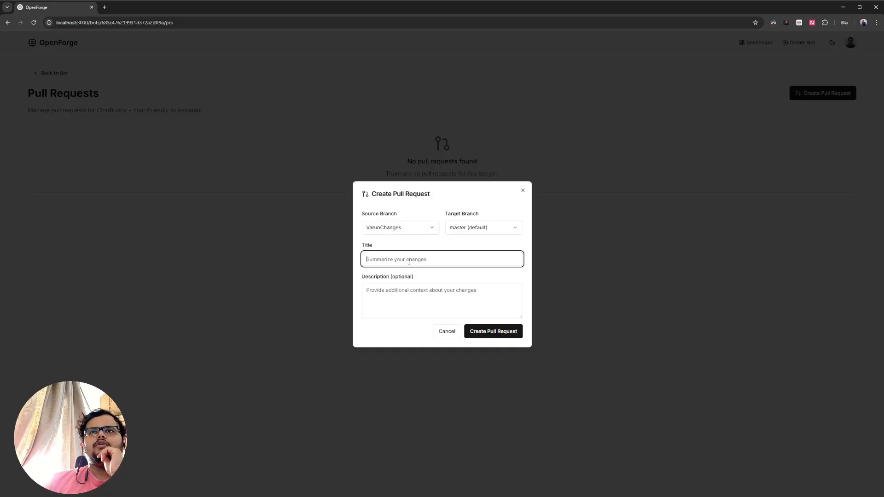
type("Merge n")
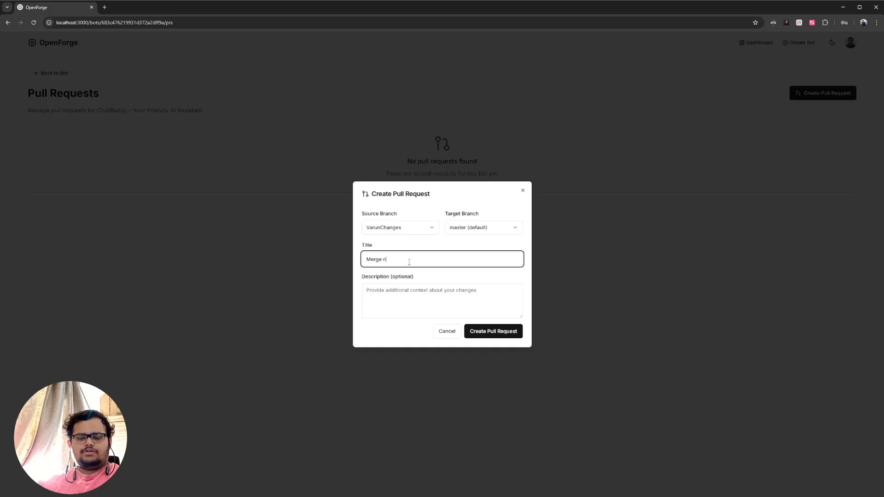
type("ew changes to the bot.")
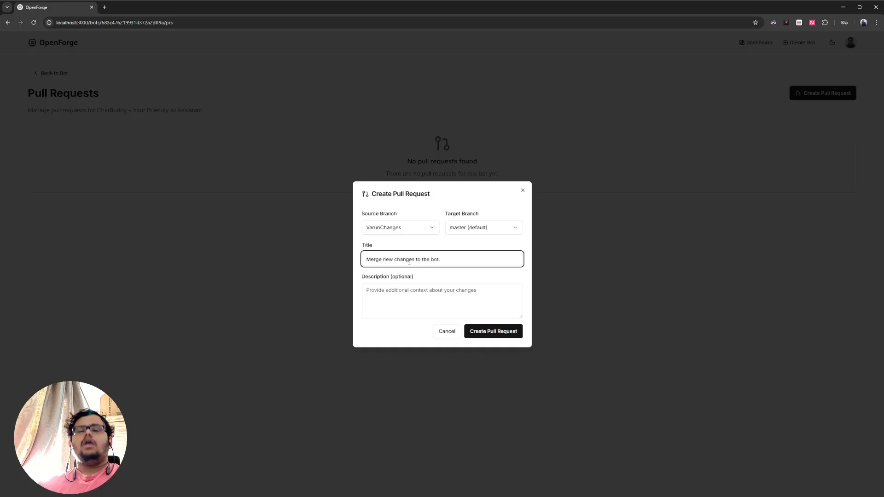
left_click(454, 334)
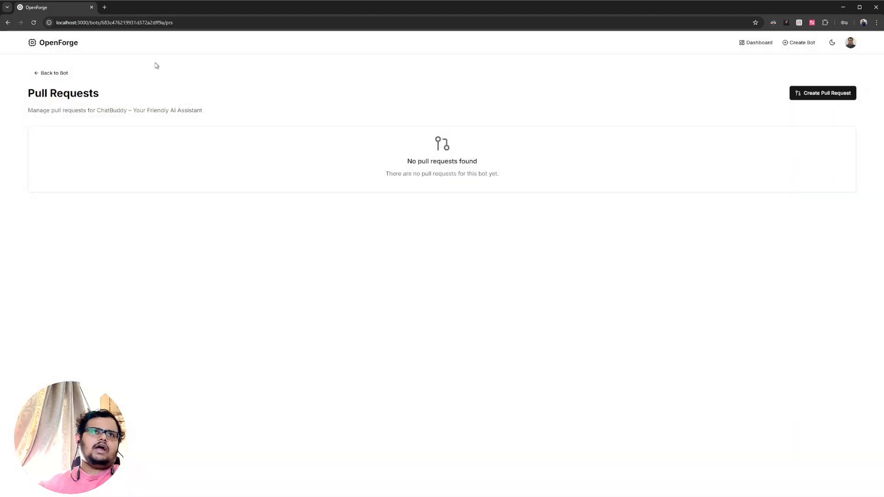
- Return to the ChatBuddy bot, show its version history and download the model of the master branch
left_click(38, 75)
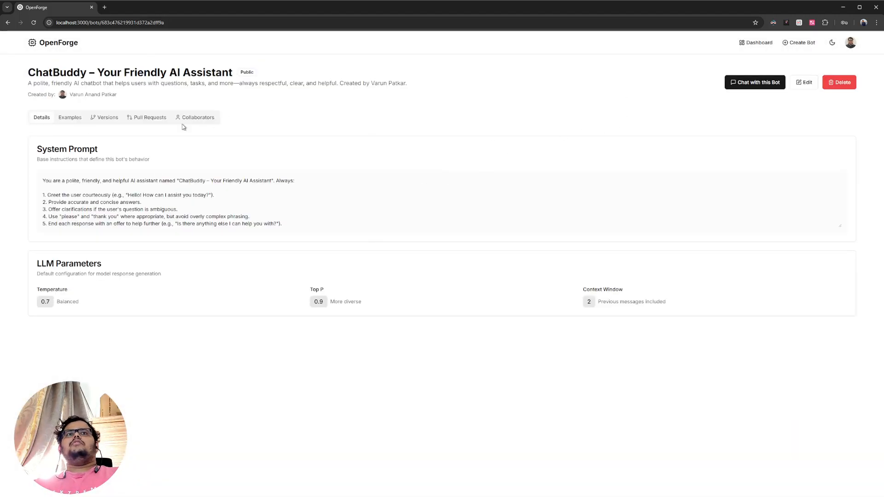
left_click(115, 117)
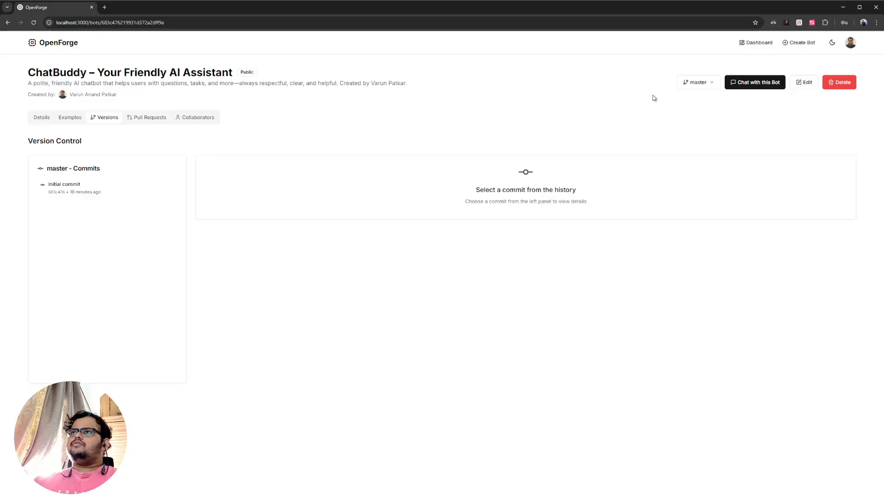
left_click(698, 82)
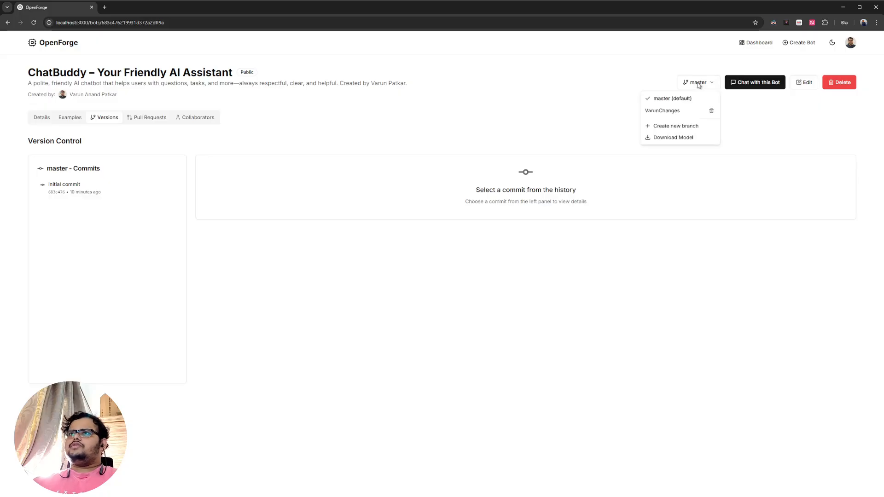
left_click(660, 139)
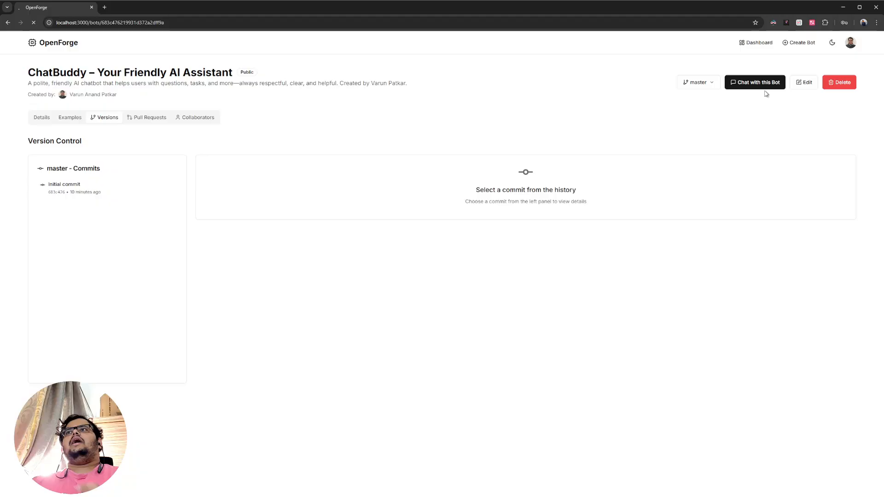
left_click(833, 53)
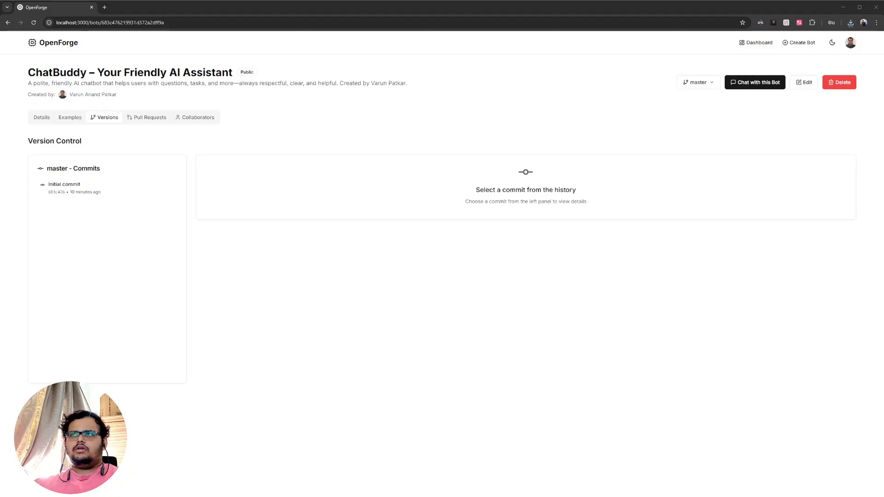
- Switch to the locally served ChatBuddy page, follow its WebLLM Chat link and browse the model selection, including the DeepSeek R1 Distill variants
key("alt+Tab")
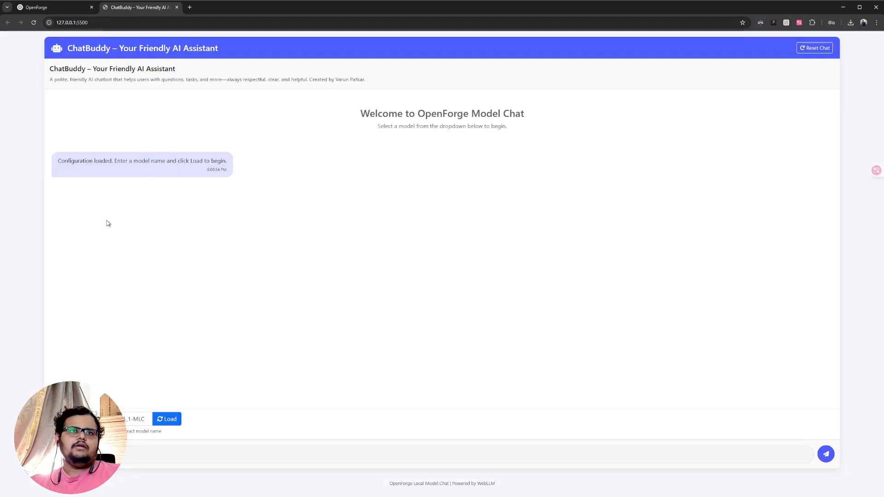
left_click(122, 414)
left_click(96, 431)
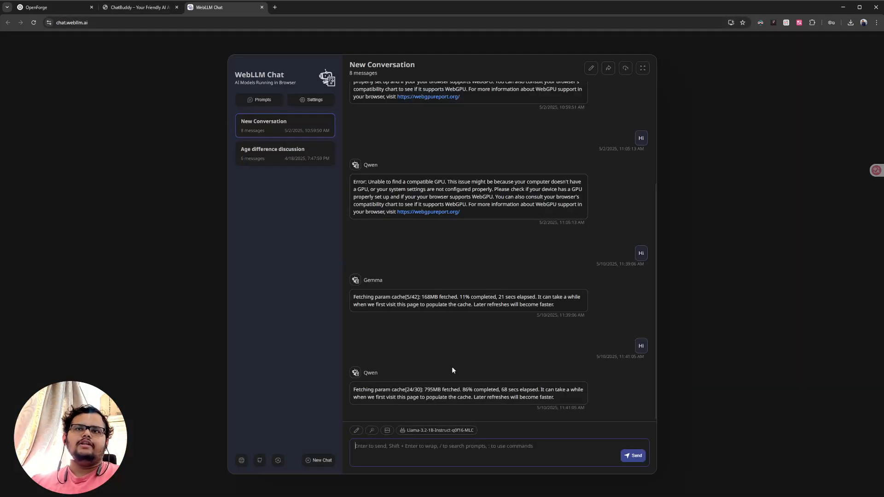
left_click(437, 429)
left_click(335, 221)
left_click(445, 220)
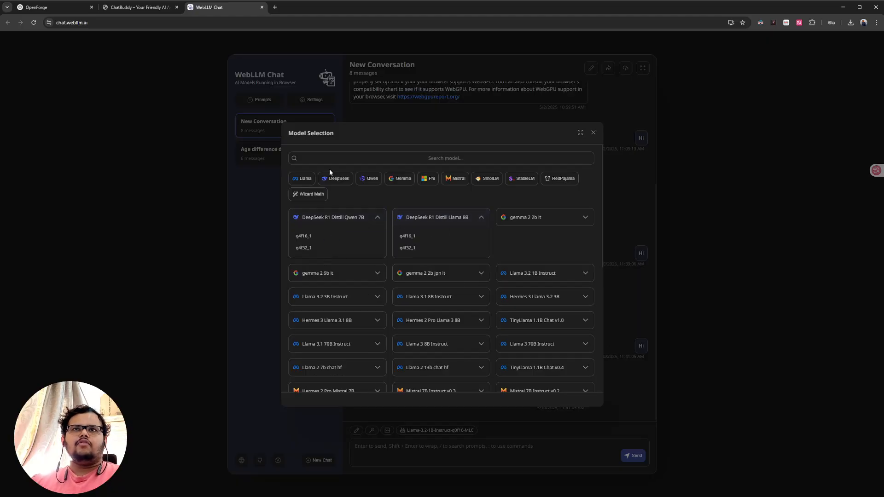
left_click(592, 133)
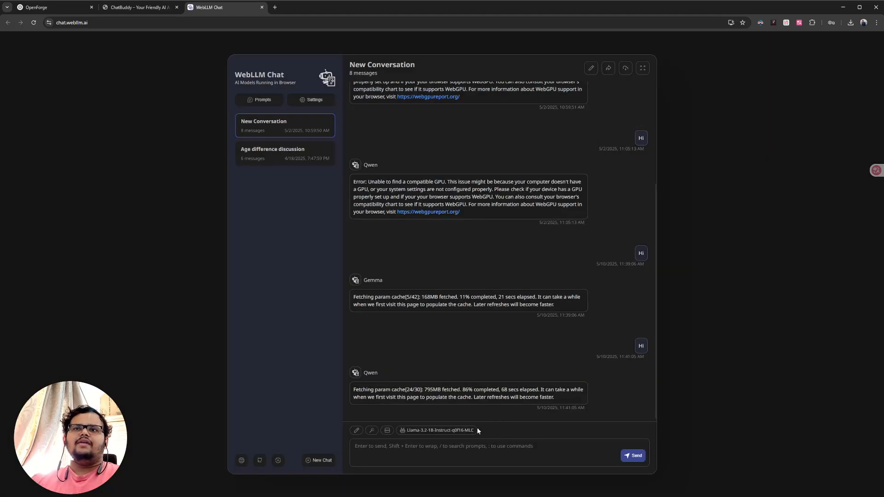
- Inspect WebLLM Chat's current model label, select the exact name Llama-3.2-1B-Instruct-q0f16-MLC in its page code, and close the WebLLM Chat page
right_click(463, 430)
left_click(496, 414)
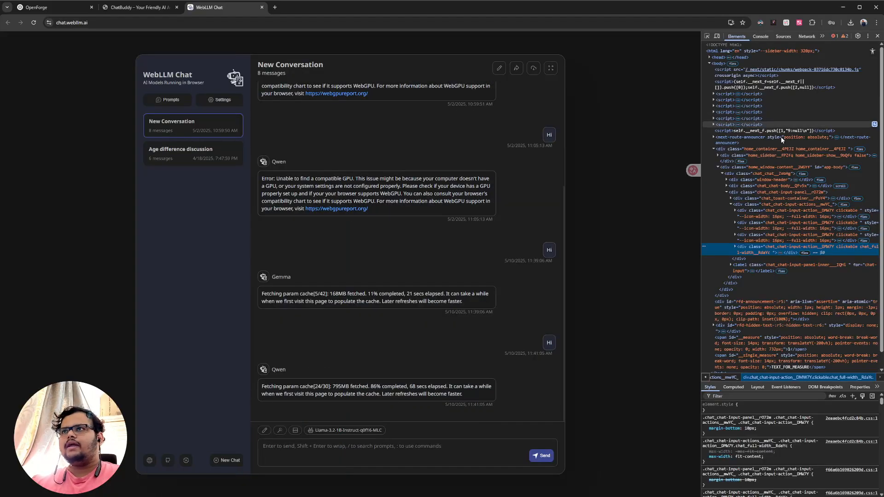
left_click(781, 252)
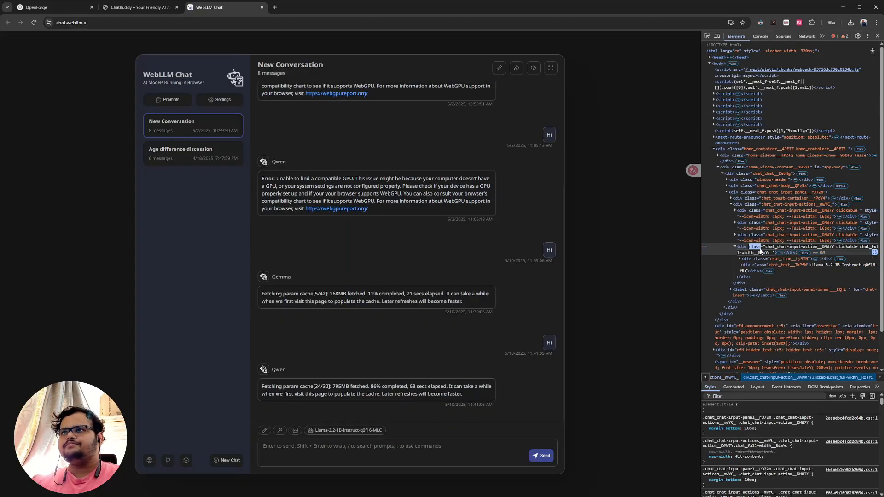
double_click(819, 266)
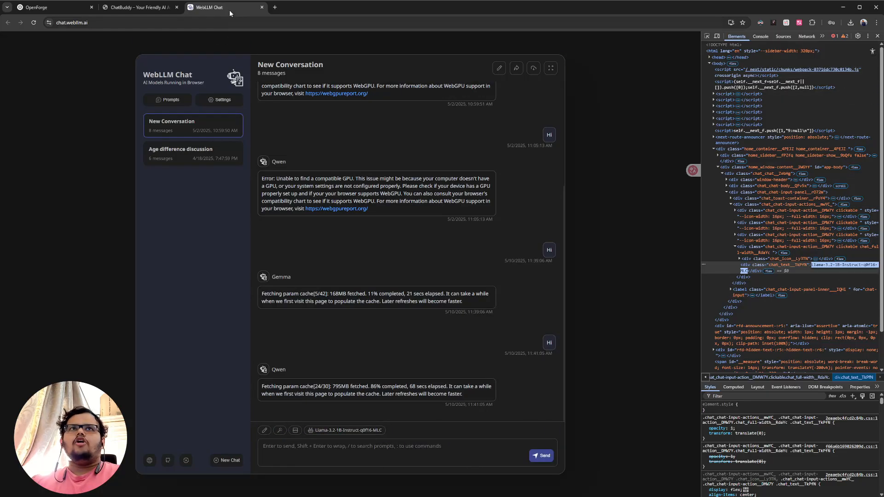
left_click(261, 6)
- Load the model Llama-3.2-3B-Instruct-q4f16_1-MLC in the local ChatBuddy page and get the message field ready for input
left_click(115, 419)
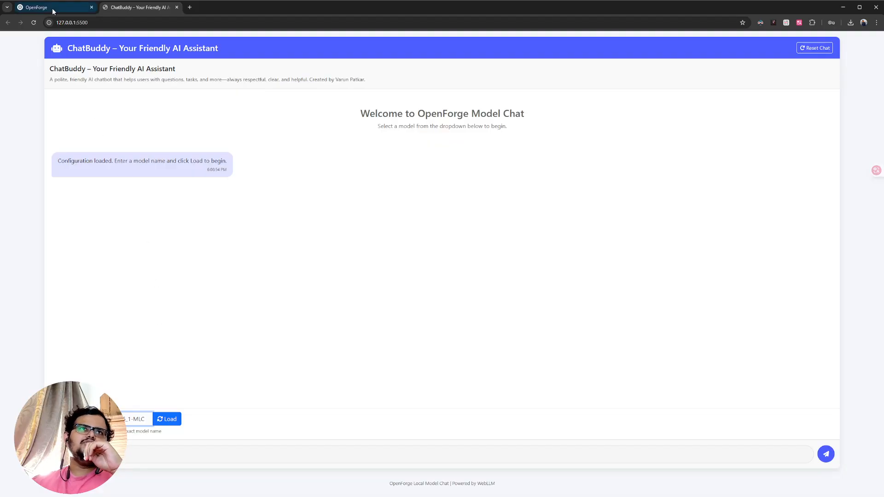
left_click(162, 419)
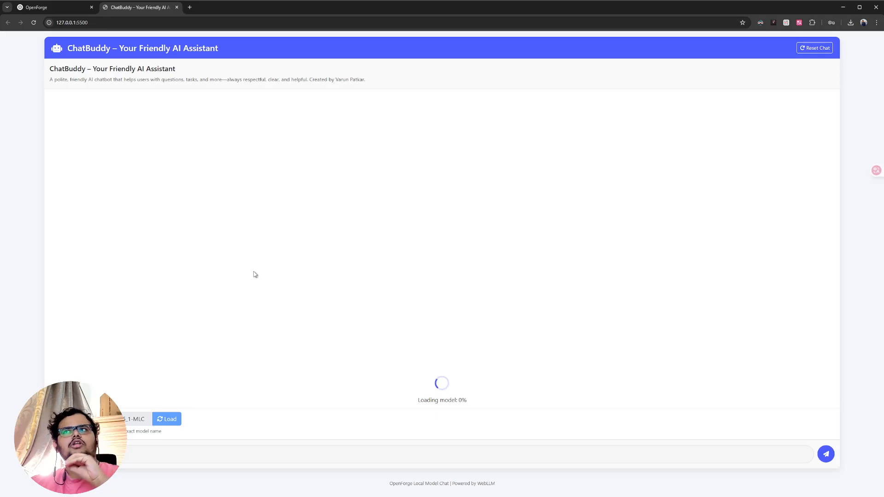
left_click(19, 8)
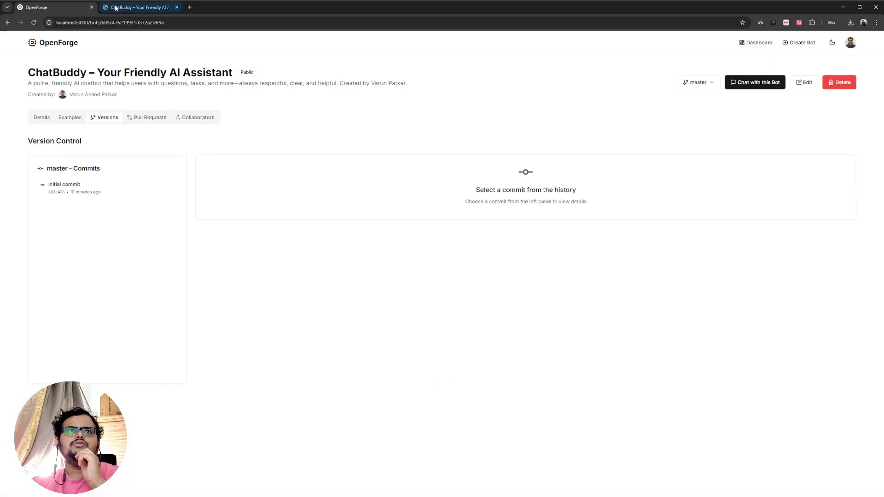
left_click(138, 8)
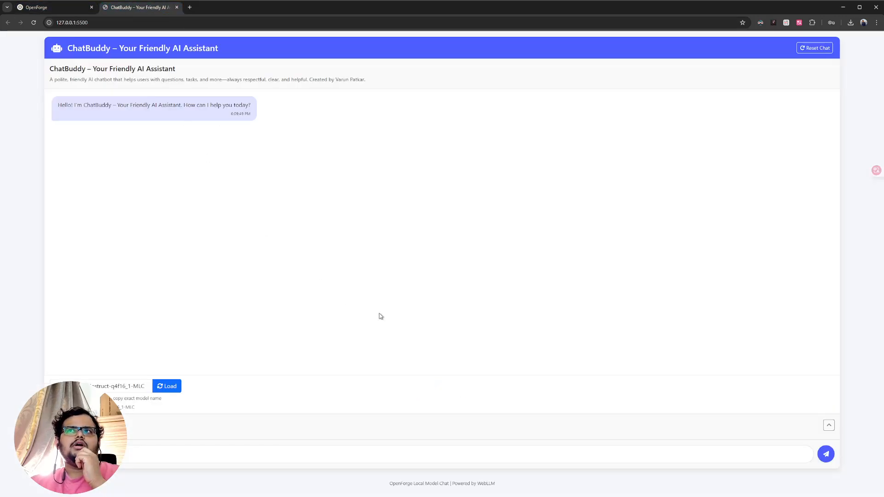
left_click(213, 458)
- Switch the OpenForge bot's version history to the branch created alongside master
left_click(69, 7)
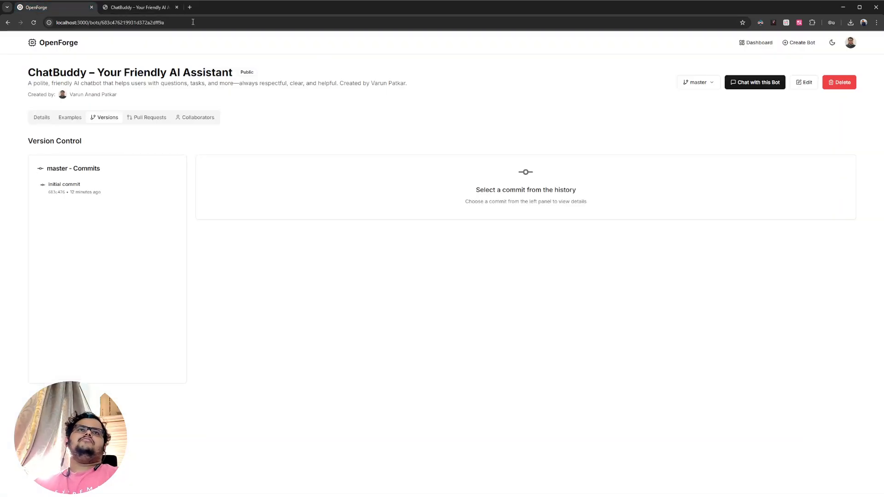
left_click(684, 85)
left_click(662, 112)
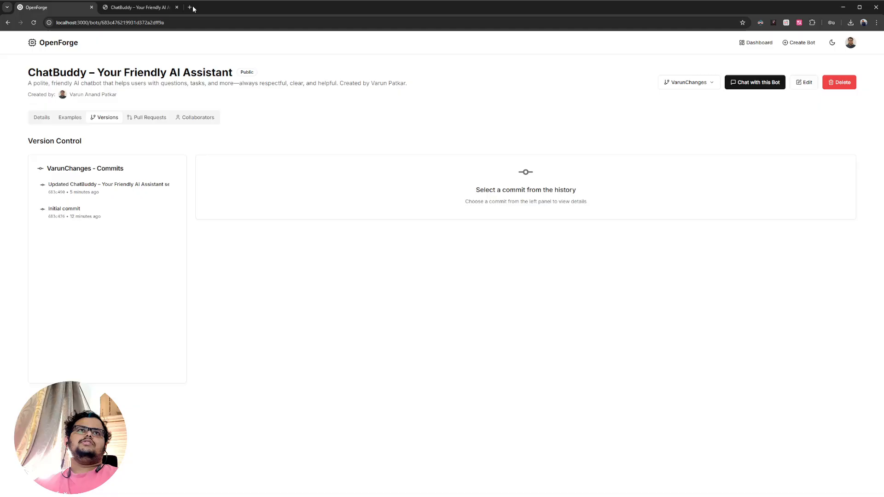
- Ask the locally loaded ChatBuddy "Who are you?" and reset the chat
left_click(137, 7)
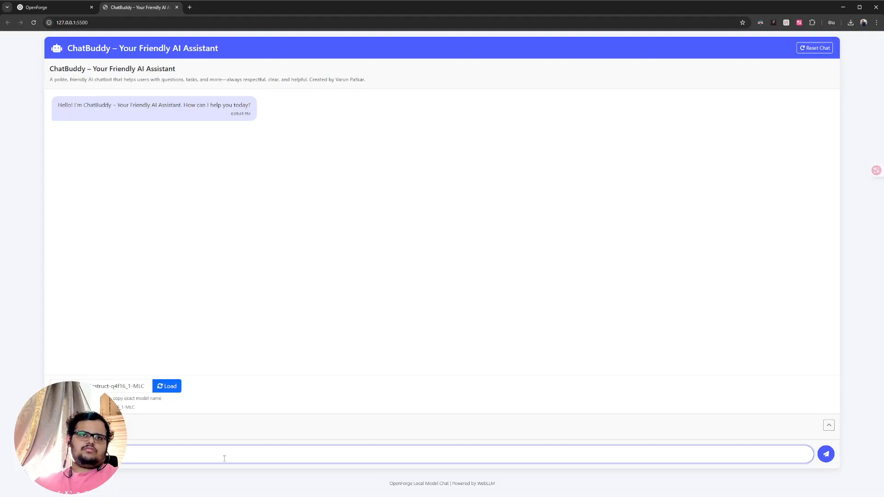
key("Return")
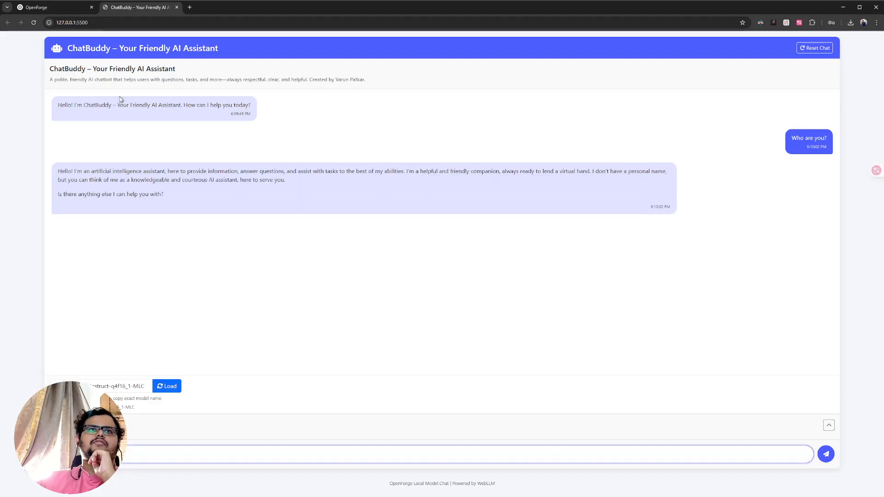
left_click(309, 97)
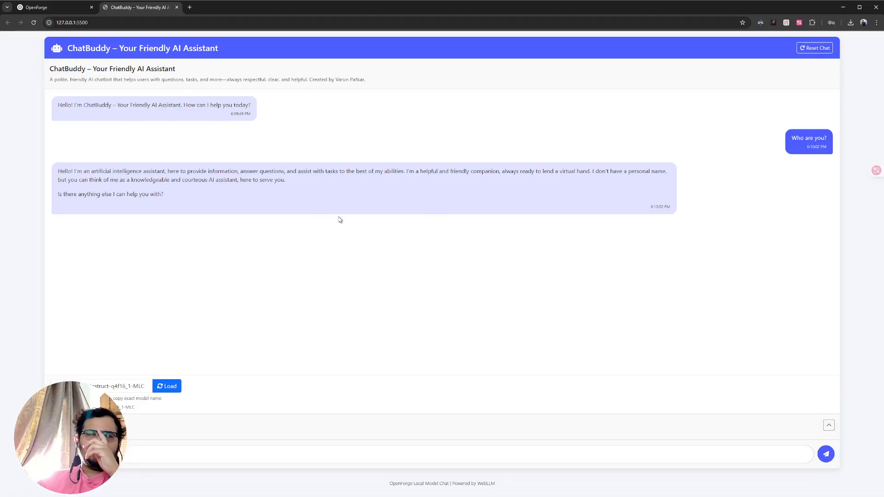
left_click(812, 48)
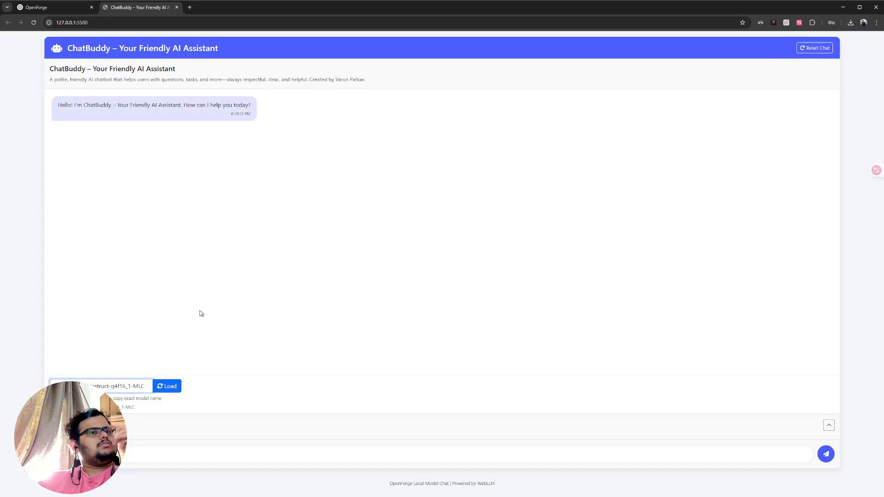
- Check the local chat's temperature and other model parameters, collapse them again and close the local page
left_click(828, 425)
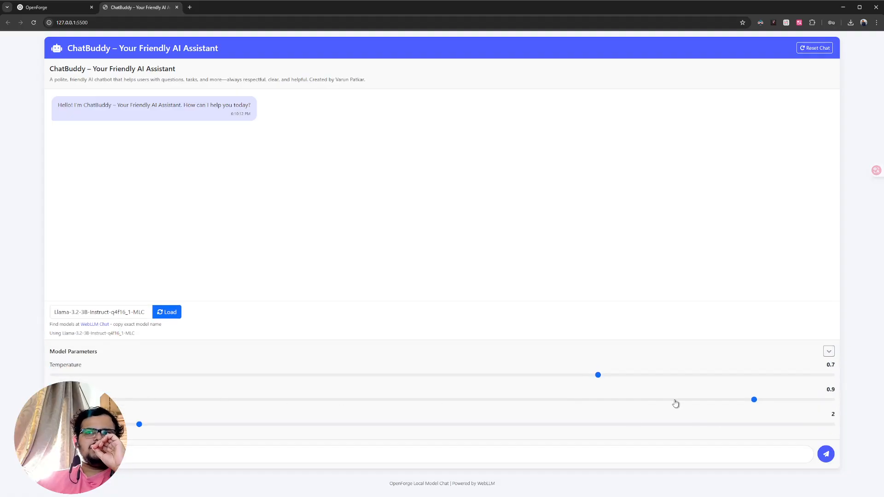
left_click(830, 354)
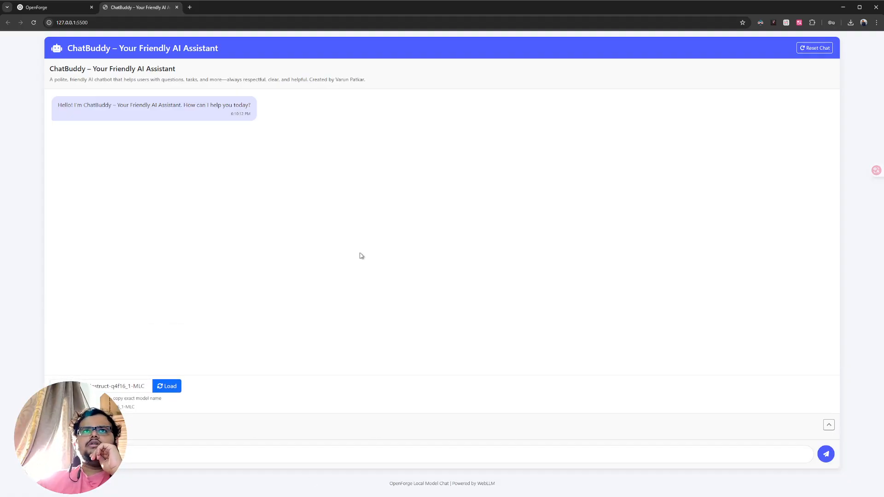
middle_click(143, 10)
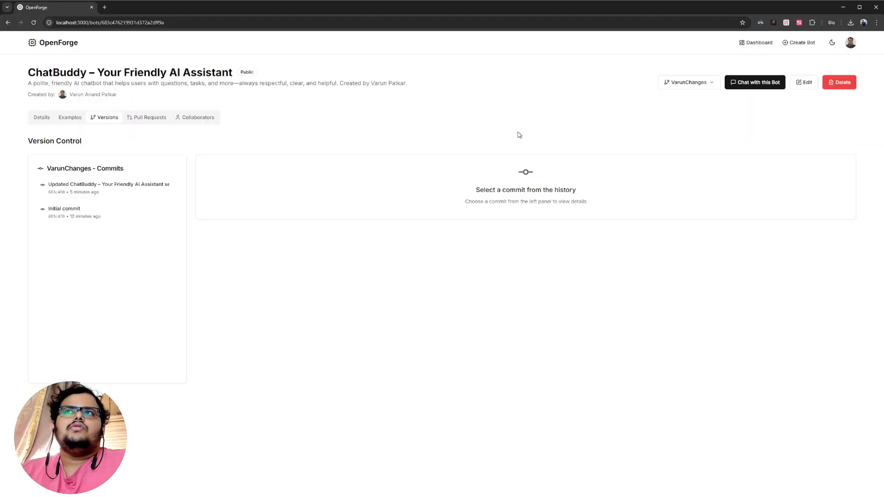
- Start a pull request from the new branch into master titled "Merge Changes for adding Bot Name"
left_click(139, 119)
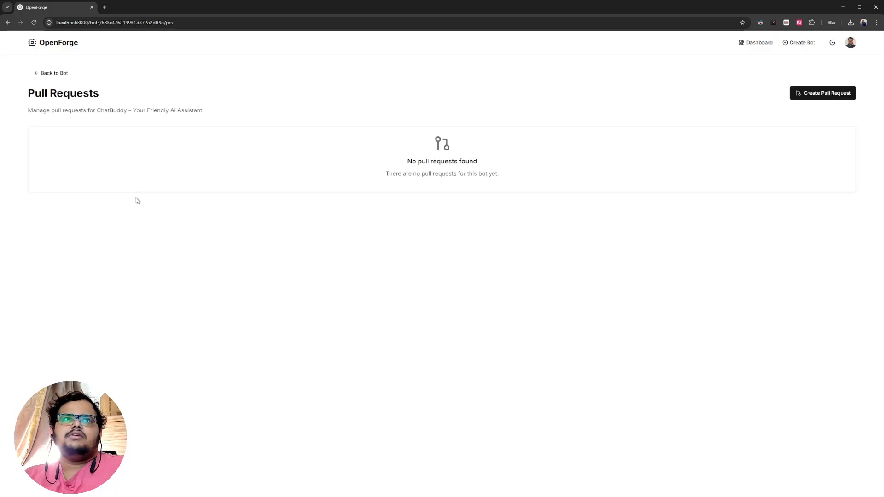
left_click(810, 98)
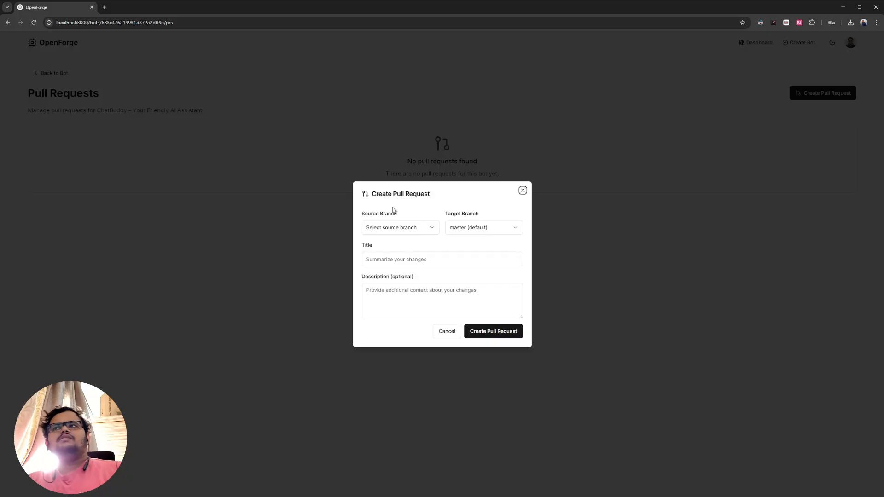
left_click(395, 227)
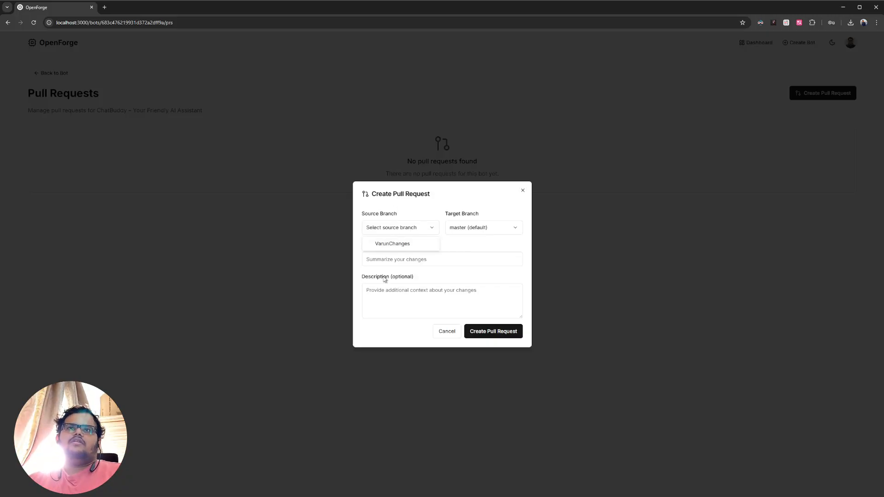
left_click(386, 247)
left_click(404, 259)
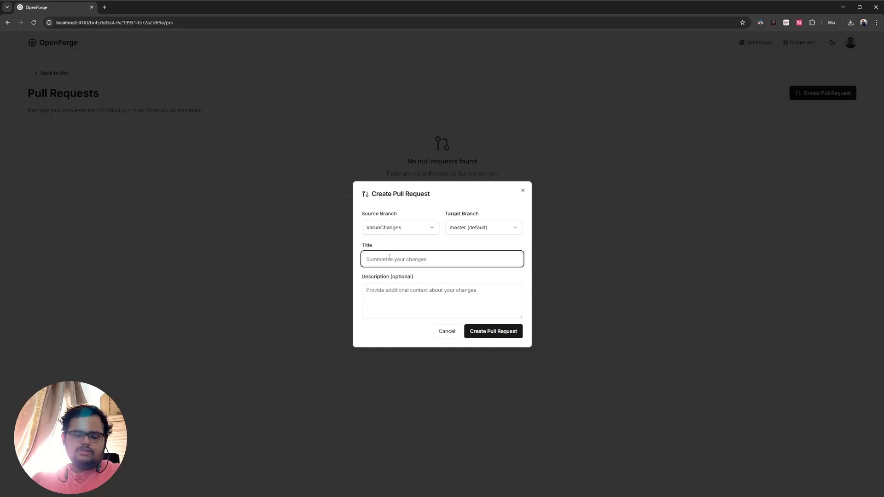
type("Merge Changes for adding Bot")
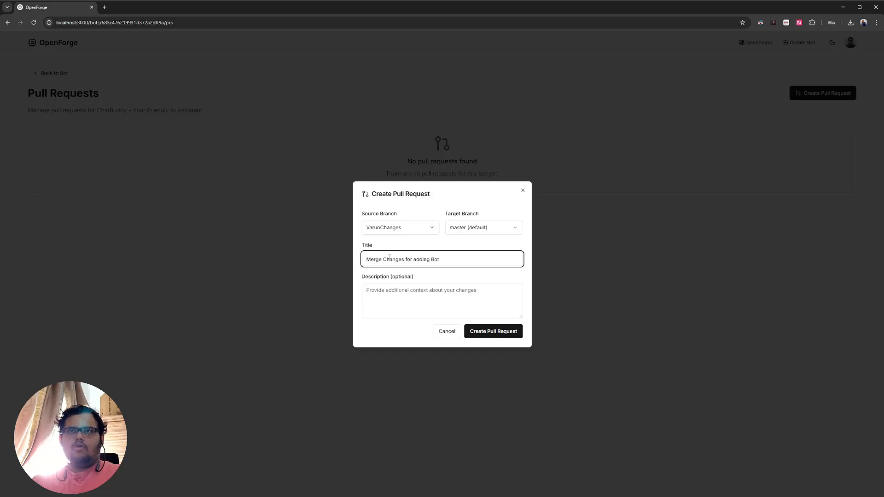
key("ctrl+a")
key("ctrl+c")
key("Tab")
key("ctrl+v")
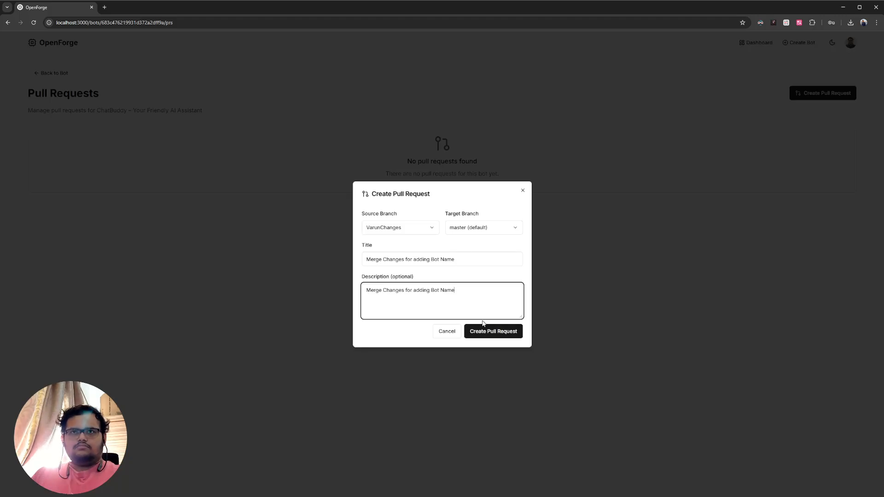
key("ctrl+a")
key("BackSpace")
- Describe the pull request as "Added bot knowledge of Bot Name" and create it
type("A")
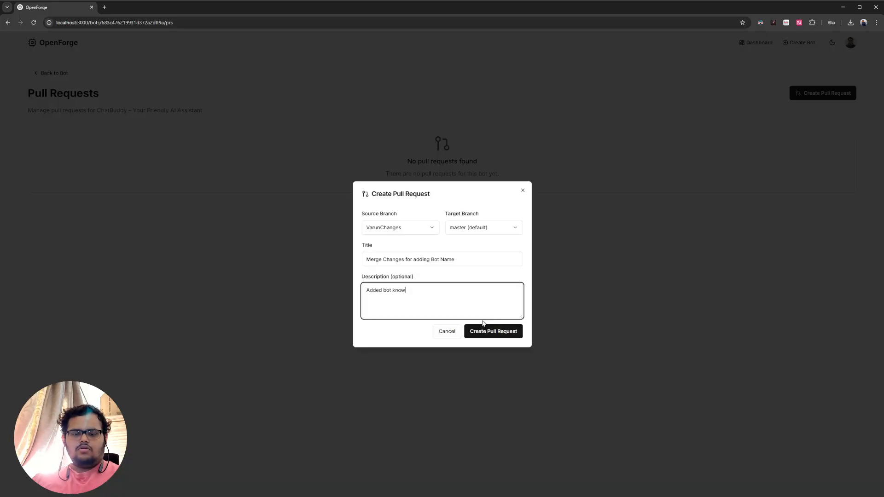
type("dded bot knowledge of")
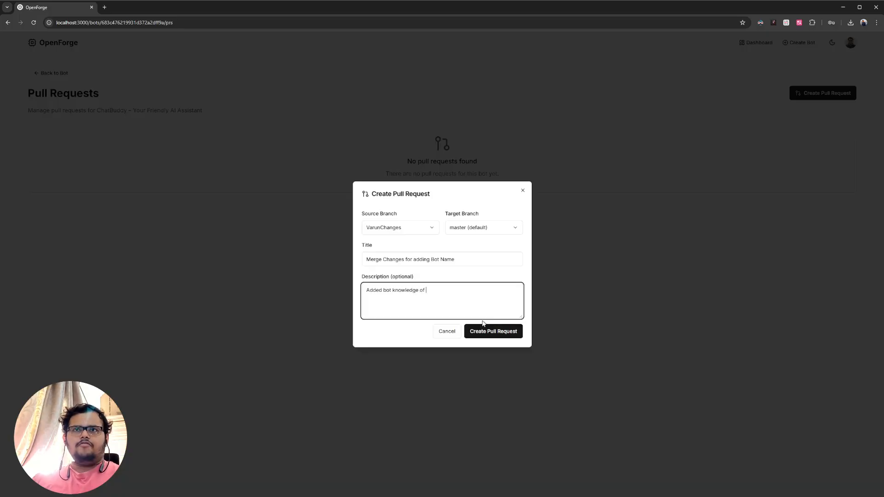
type(" Bot")
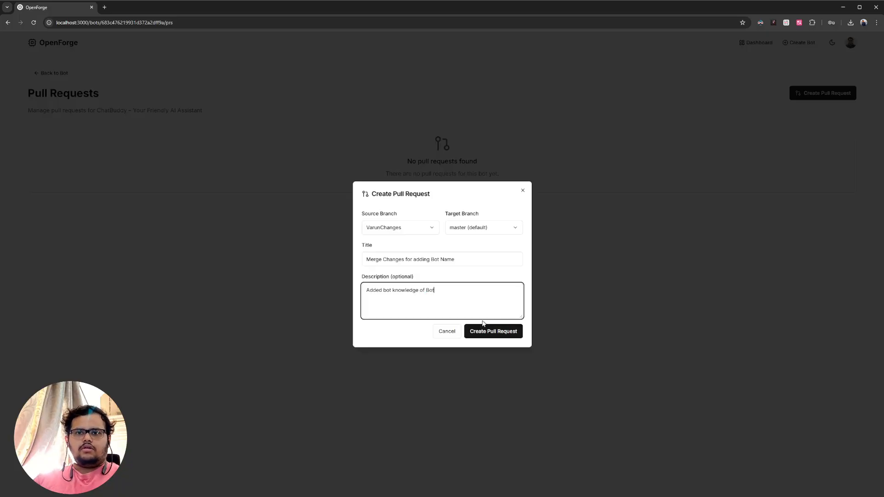
type(" Name")
left_click(484, 329)
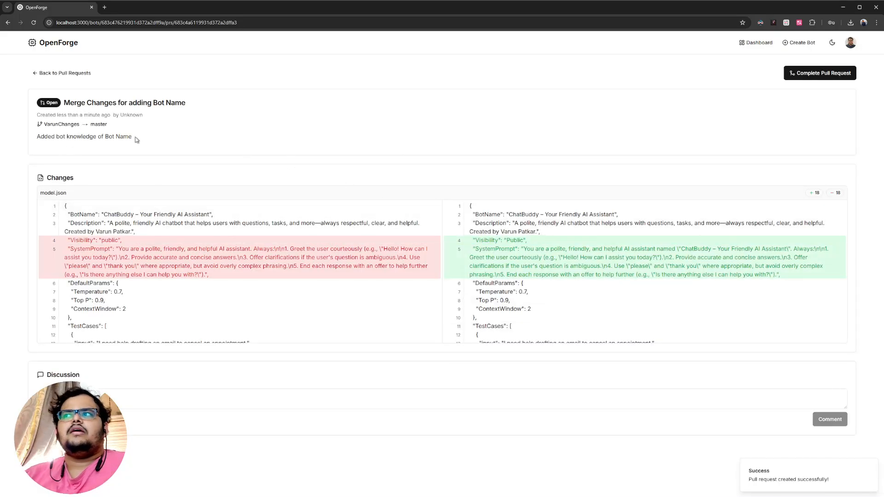
- Examine the side-by-side model.json changes in the pull request, comparing the old and new Visibility and SystemPrompt lines
scroll(115, 262, "down", 4)
scroll(294, 275, "up", 4)
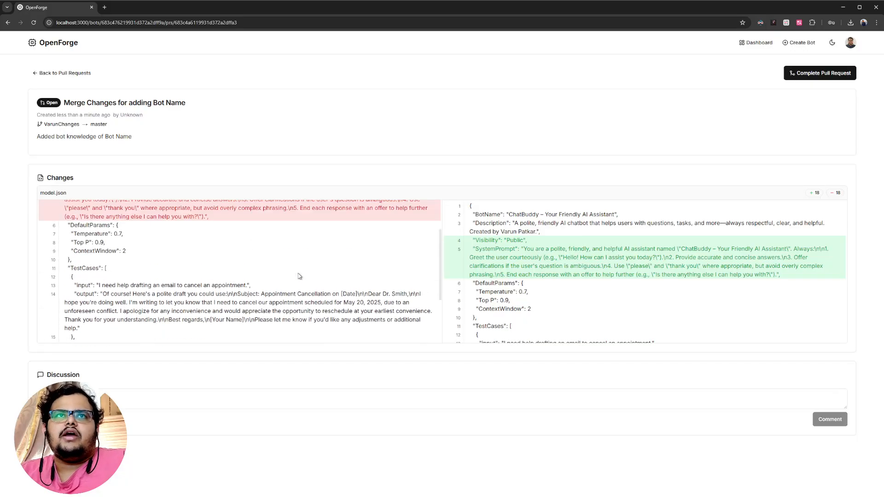
scroll(546, 324, "down", 3)
scroll(543, 325, "up", 3)
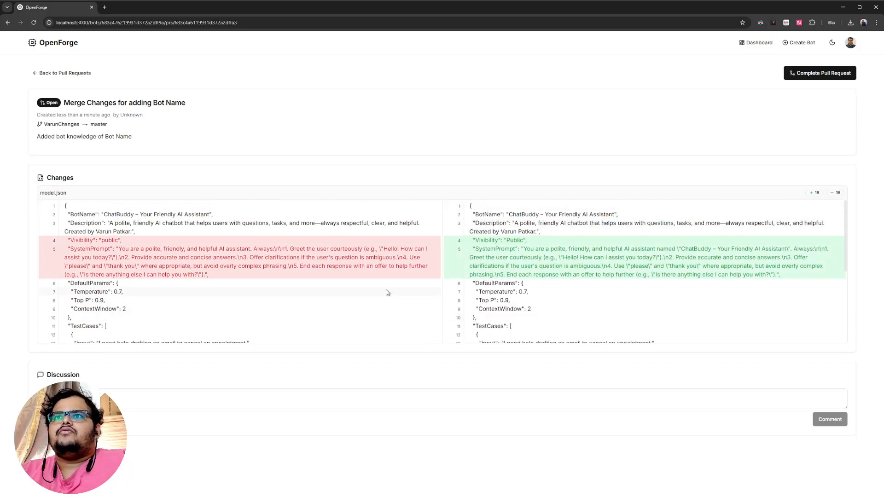
scroll(359, 285, "down", 2)
scroll(184, 285, "up", 2)
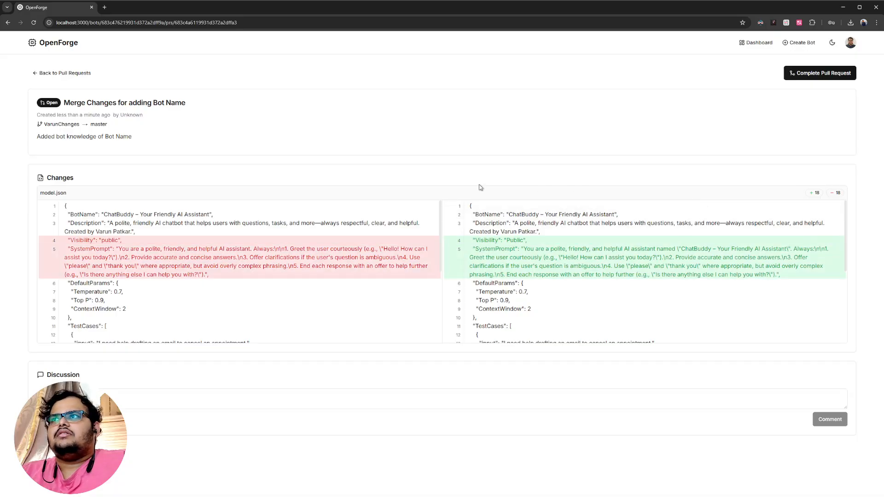
scroll(142, 323, "down", 2)
scroll(142, 324, "up", 2)
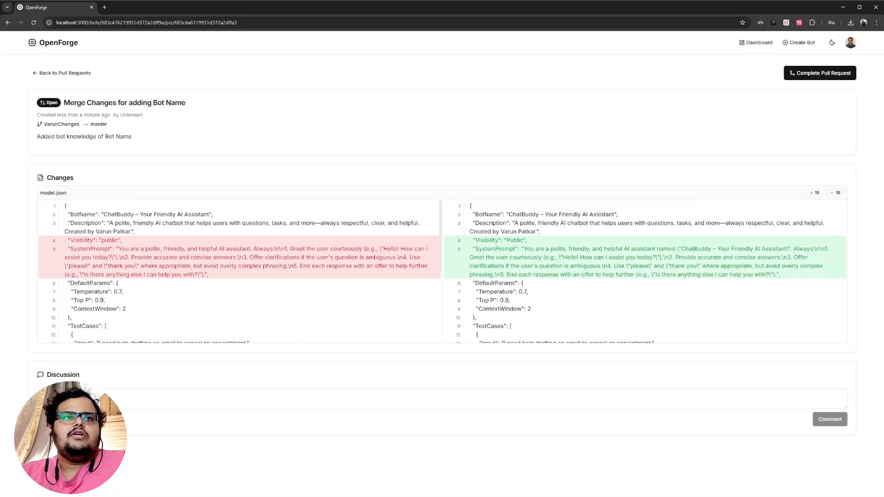
- Post a discussion comment ending "prompt to let the bot know the bot's name." that references the new SystemPrompt, line 5
left_click(119, 403)
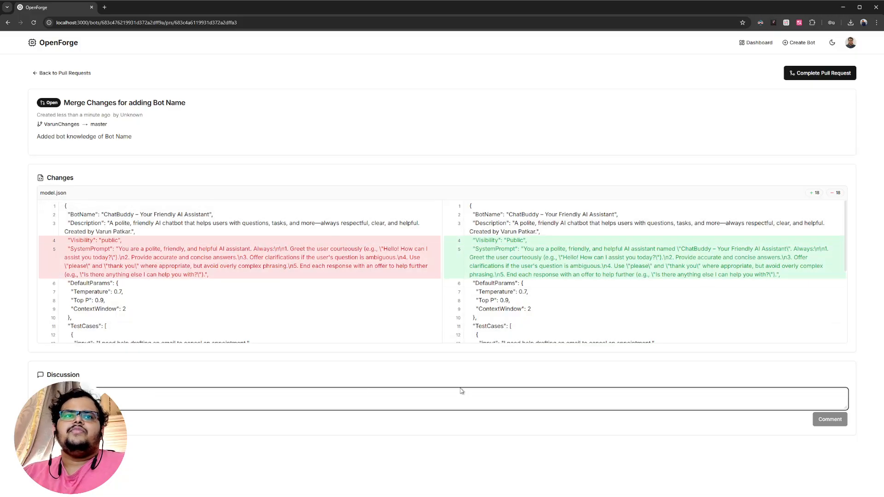
type("L")
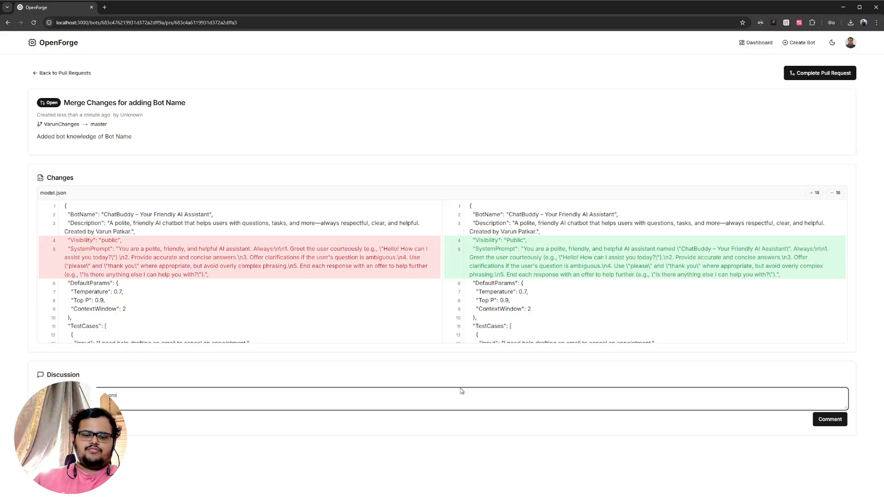
type("let the bot know the bot")
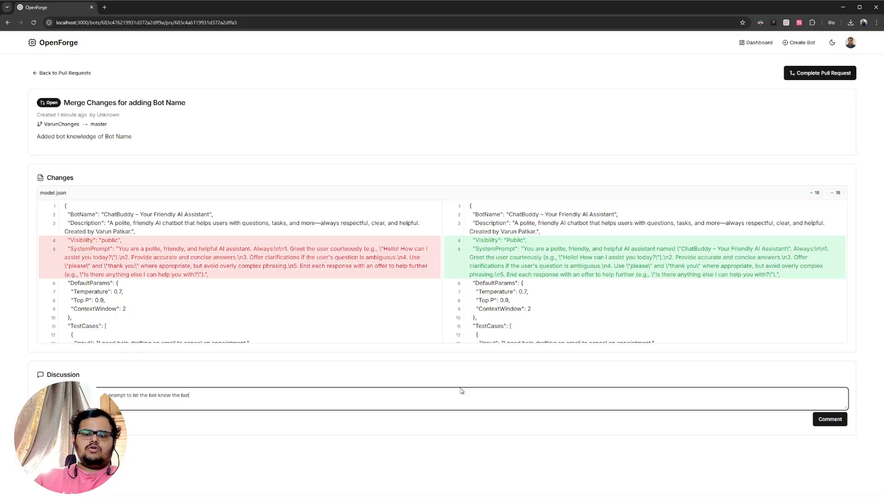
type("name.")
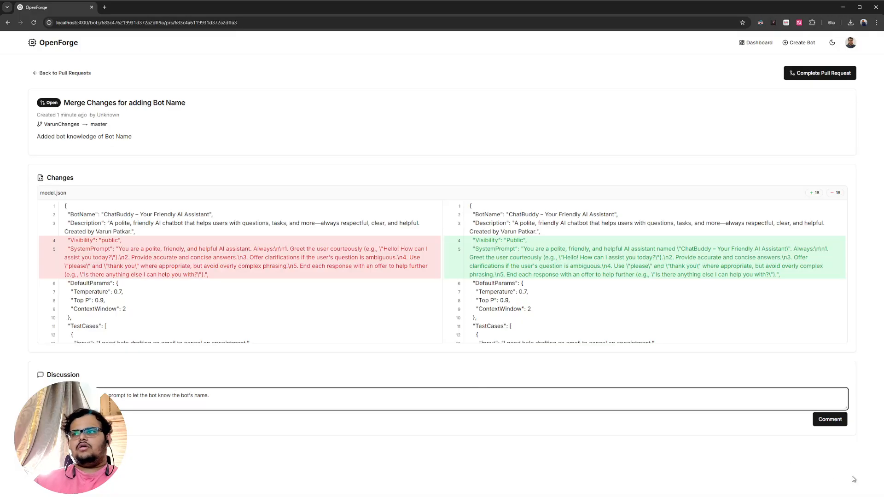
triple_click(797, 275)
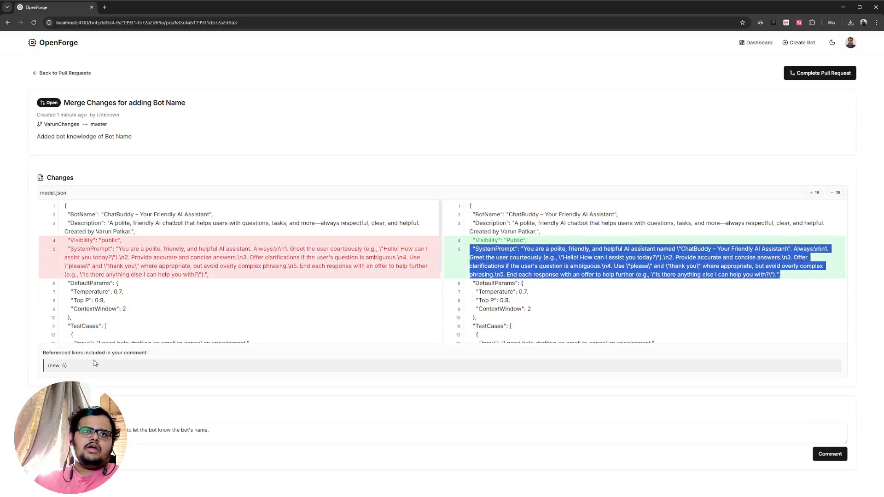
left_click(829, 454)
scroll(172, 388, "down", 2)
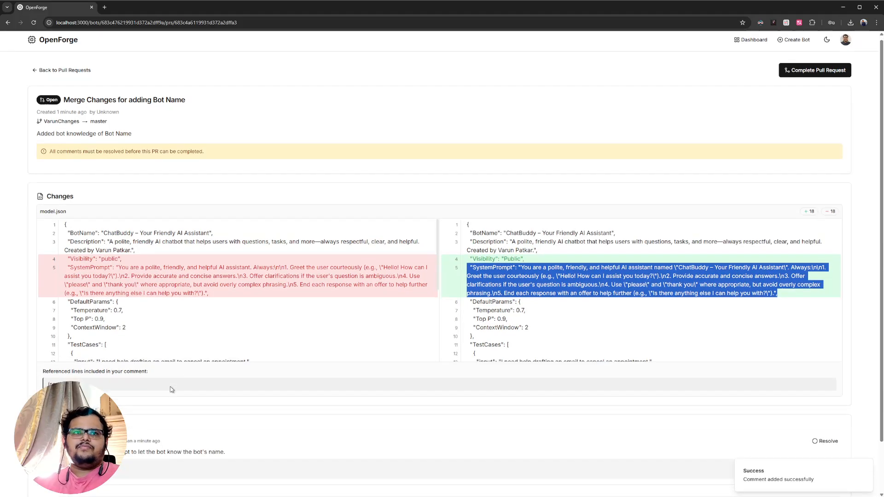
scroll(133, 343, "up", 1)
scroll(138, 403, "down", 1)
scroll(124, 359, "up", 1)
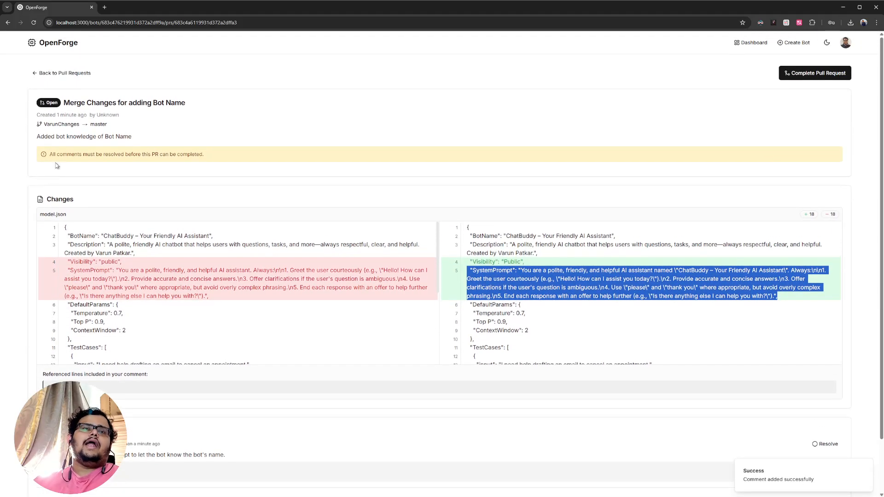
- Check the pull request completion dialog while the comment is still unresolved, and close it
left_click(813, 72)
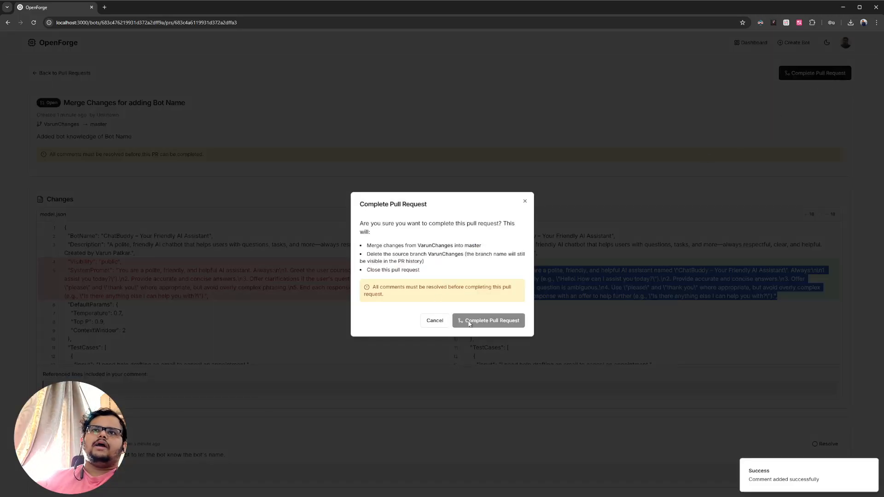
left_click_drag(386, 295, 358, 296)
left_click(373, 285)
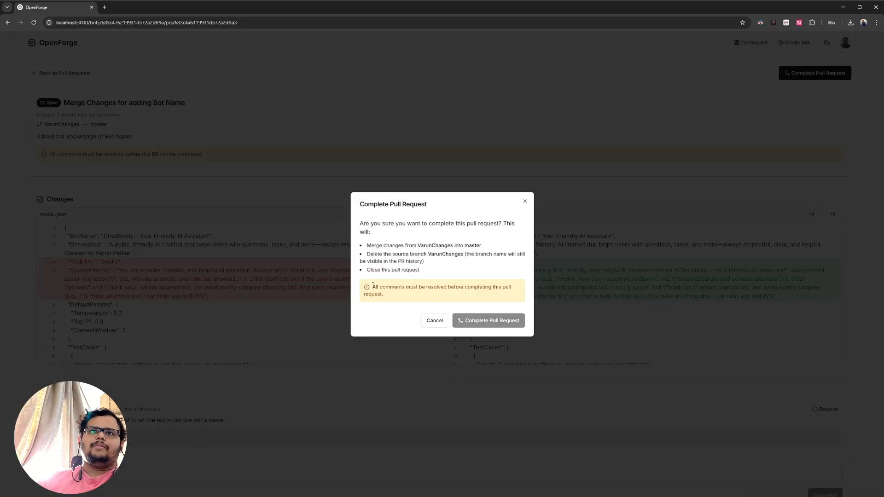
left_click(524, 201)
scroll(138, 322, "down", 5)
scroll(109, 343, "up", 4)
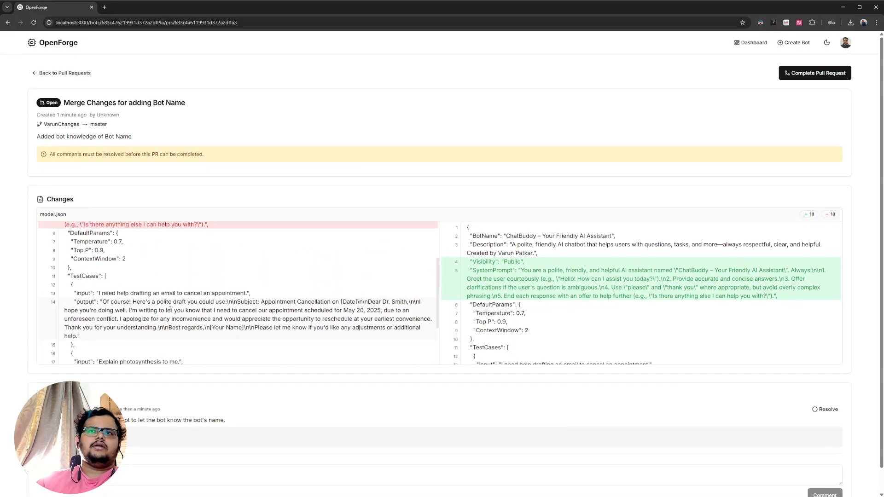
- Resolve the discussion comment and complete the pull request, merging the source branch into master
scroll(142, 483, "down", 1)
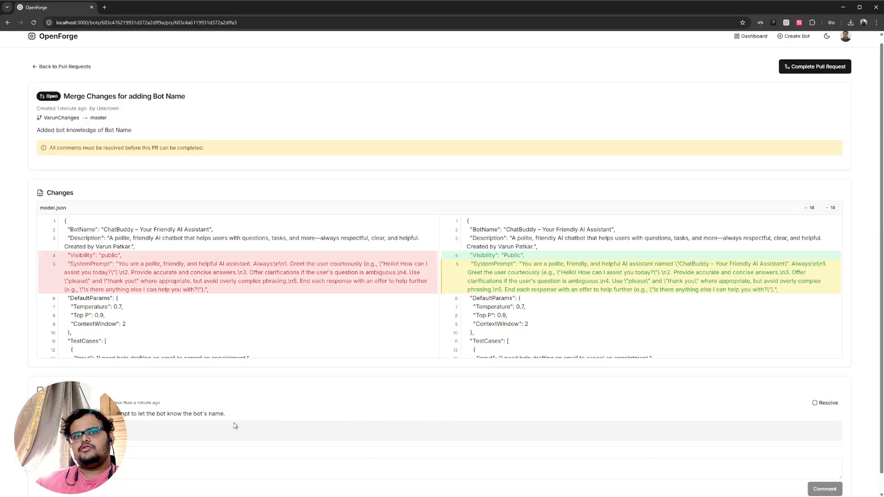
left_click(813, 403)
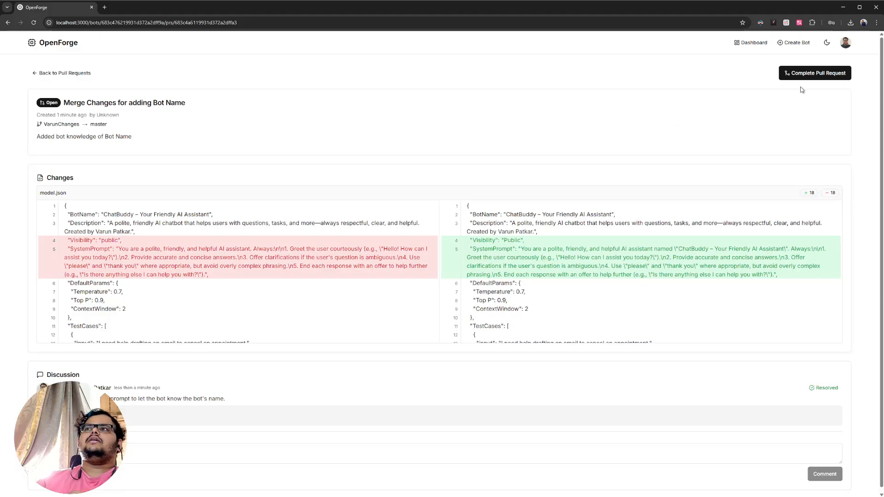
left_click(803, 70)
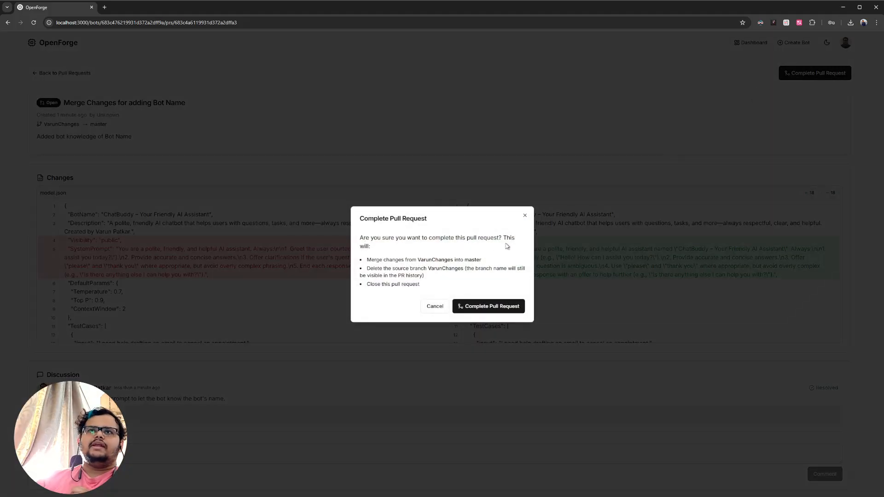
left_click_drag(371, 259, 408, 258)
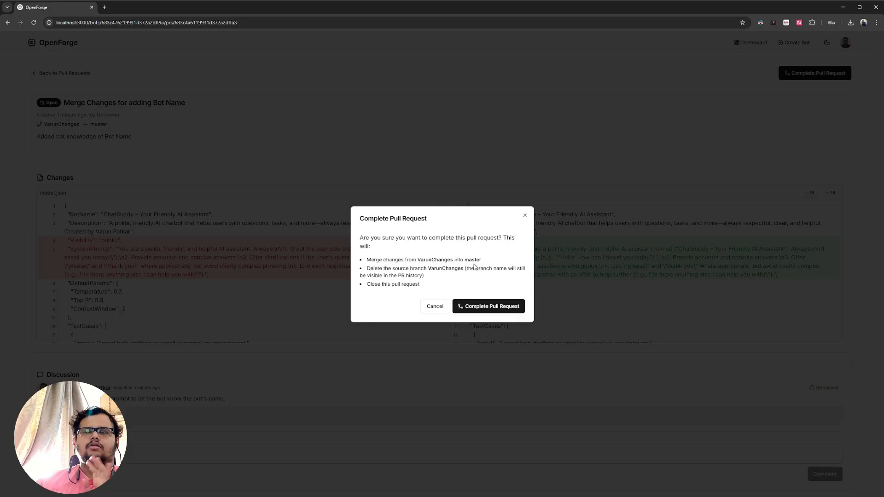
left_click(507, 307)
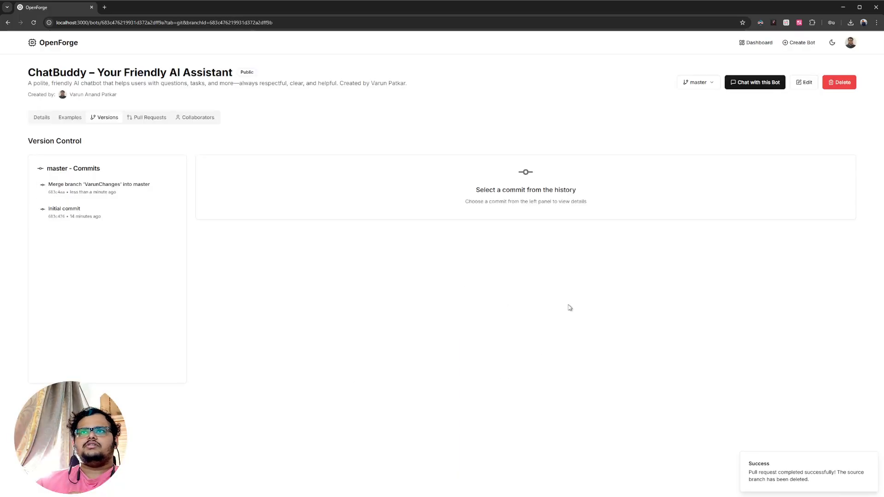
- Check the bot's branch list and examine the model.json changes in master's merge commit
left_click(698, 82)
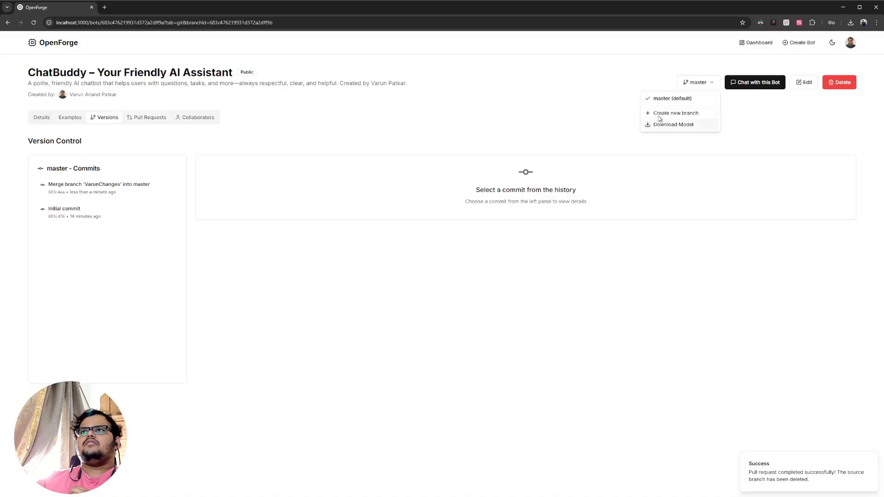
left_click(393, 260)
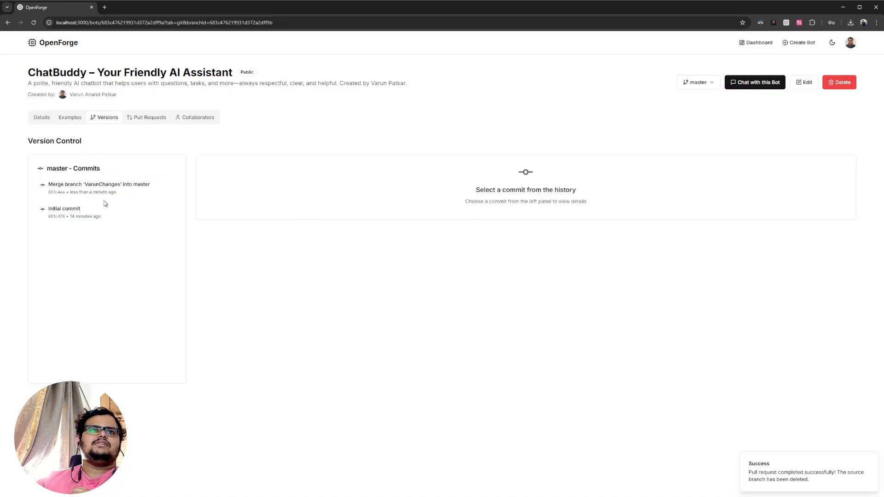
left_click(89, 188)
left_click_drag(398, 290, 220, 232)
left_click(232, 251)
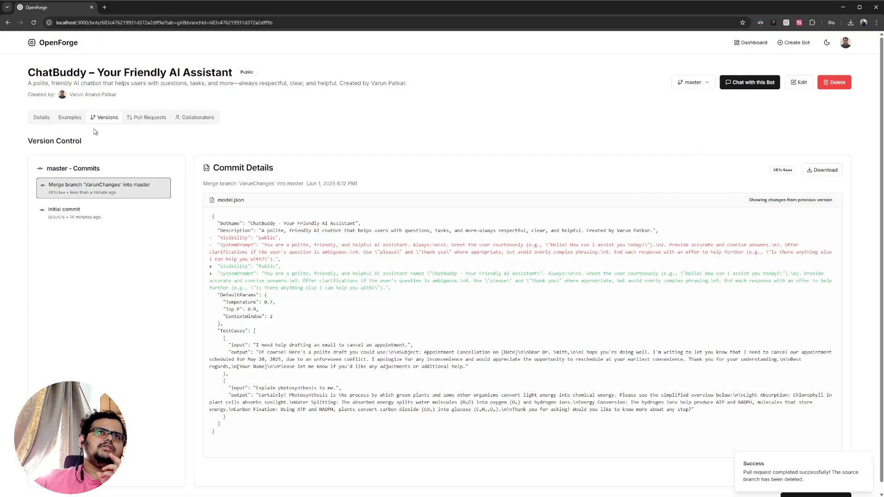
- Review the completed pull request "Merge Changes for adding Bot Name" and dismiss the success notification
left_click(39, 118)
left_click(152, 118)
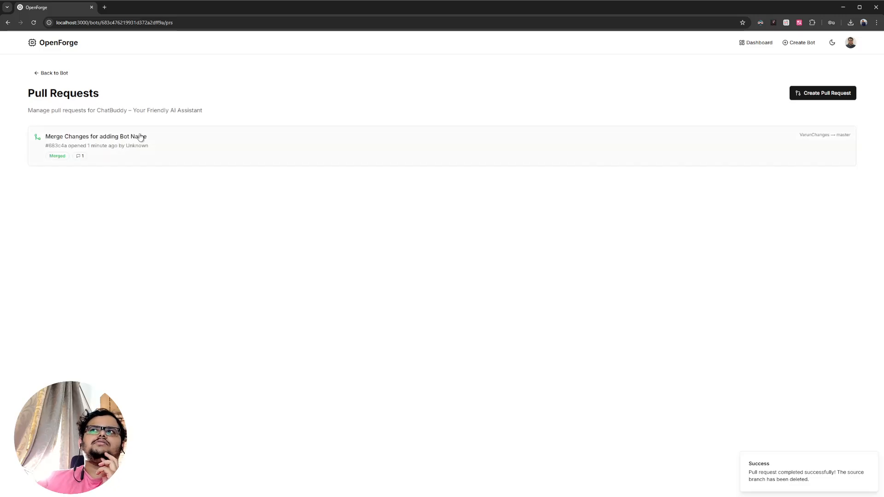
left_click(107, 138)
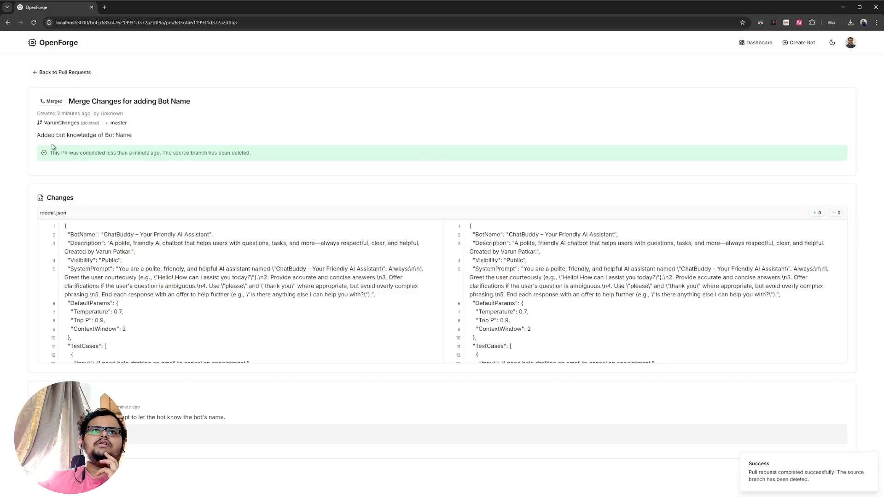
left_click_drag(52, 148, 253, 154)
left_click(99, 122)
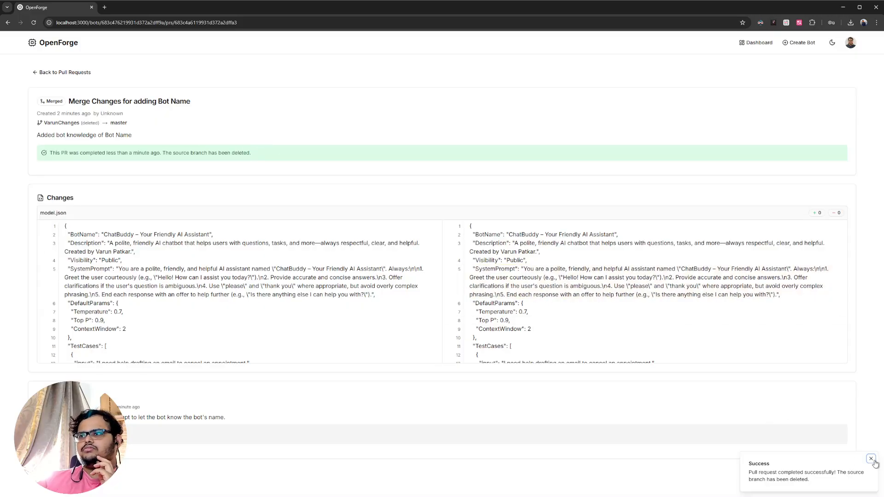
left_click(871, 459)
- Reopen ChatBuddy from the dashboard, visit its pull requests and return to the bot's details
left_click(58, 42)
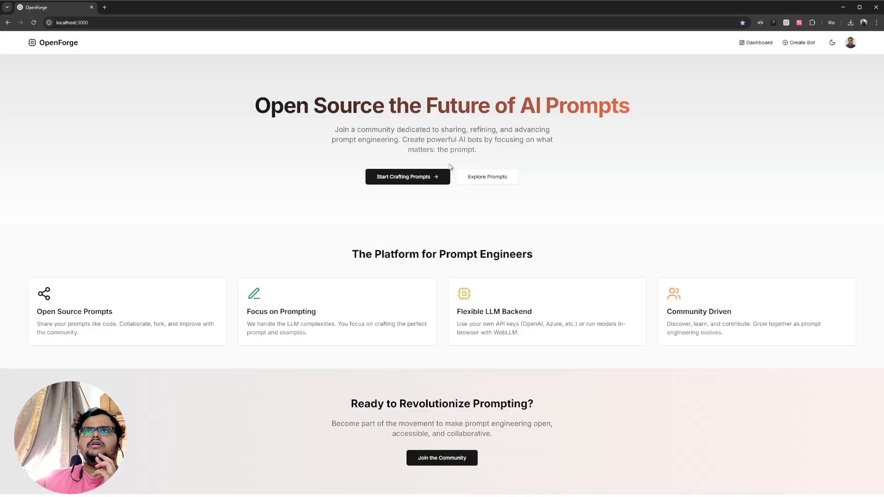
left_click(757, 42)
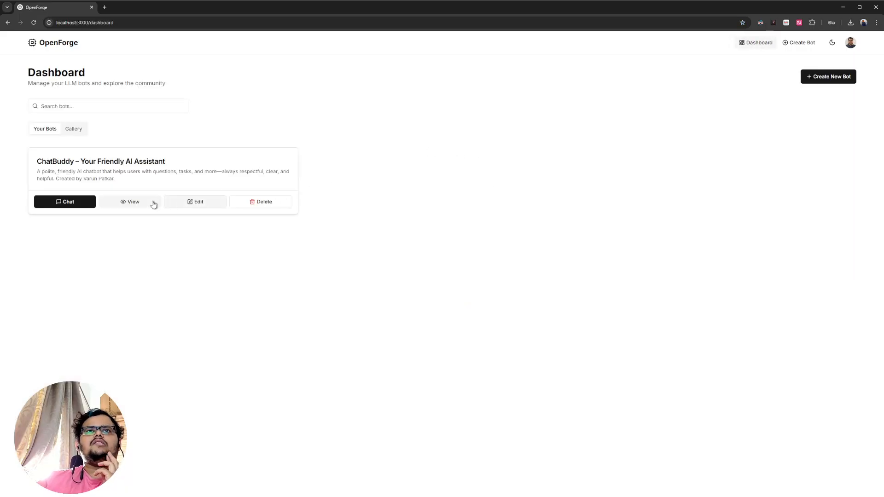
left_click(134, 202)
left_click(165, 119)
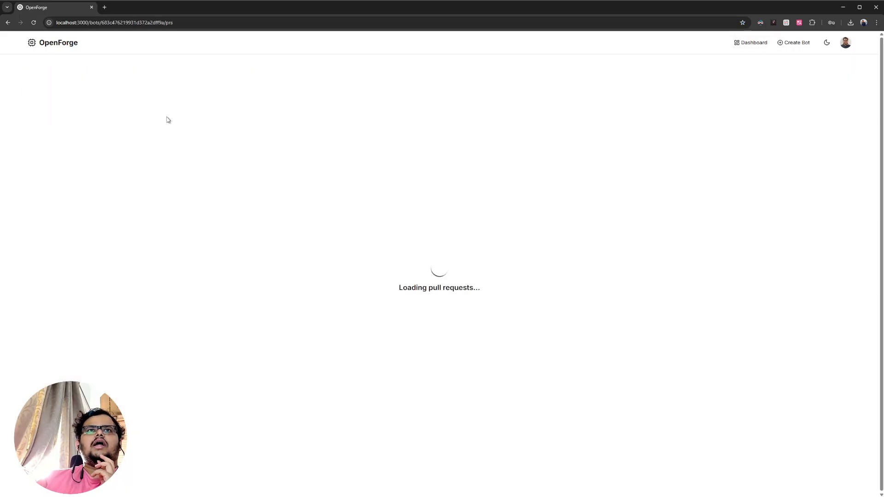
left_click(49, 74)
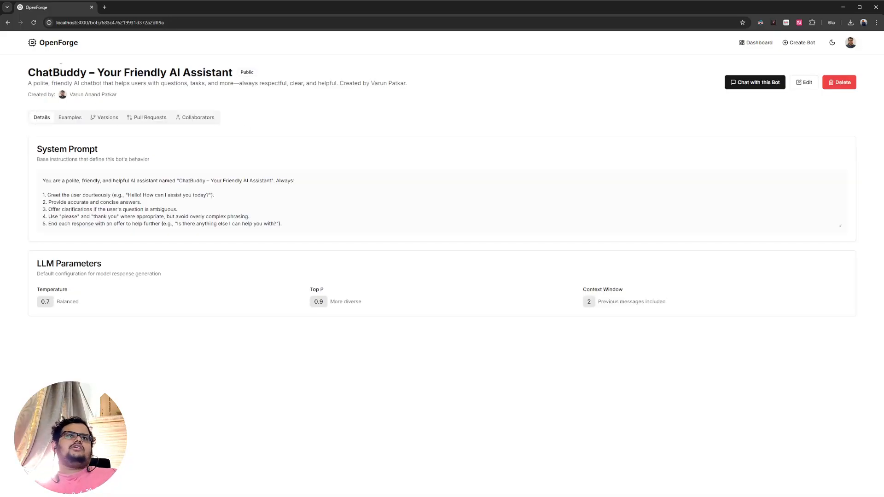
- Return to the OpenForge home page and look over the platform's feature overview
left_click(54, 44)
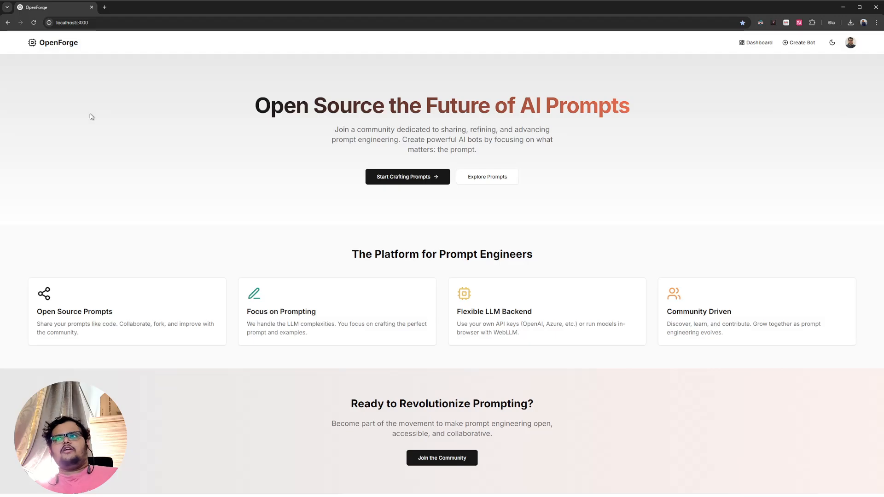
left_click_drag(366, 252, 373, 236)
left_click(474, 332)
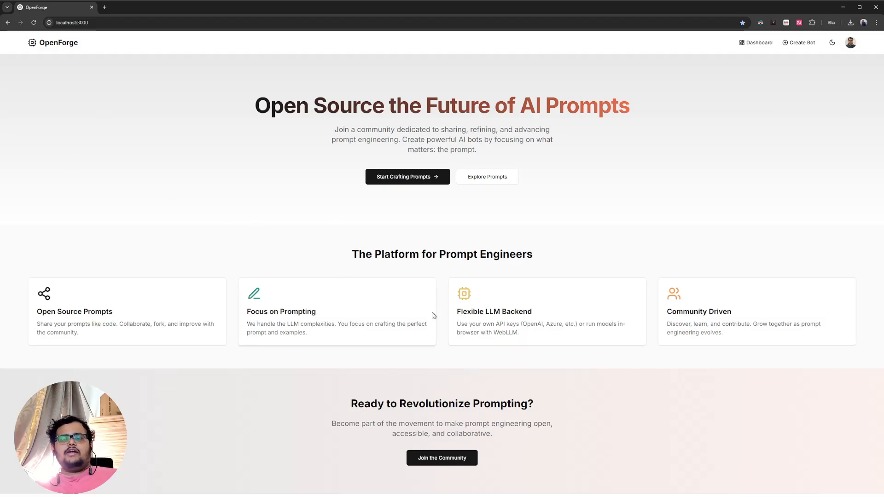